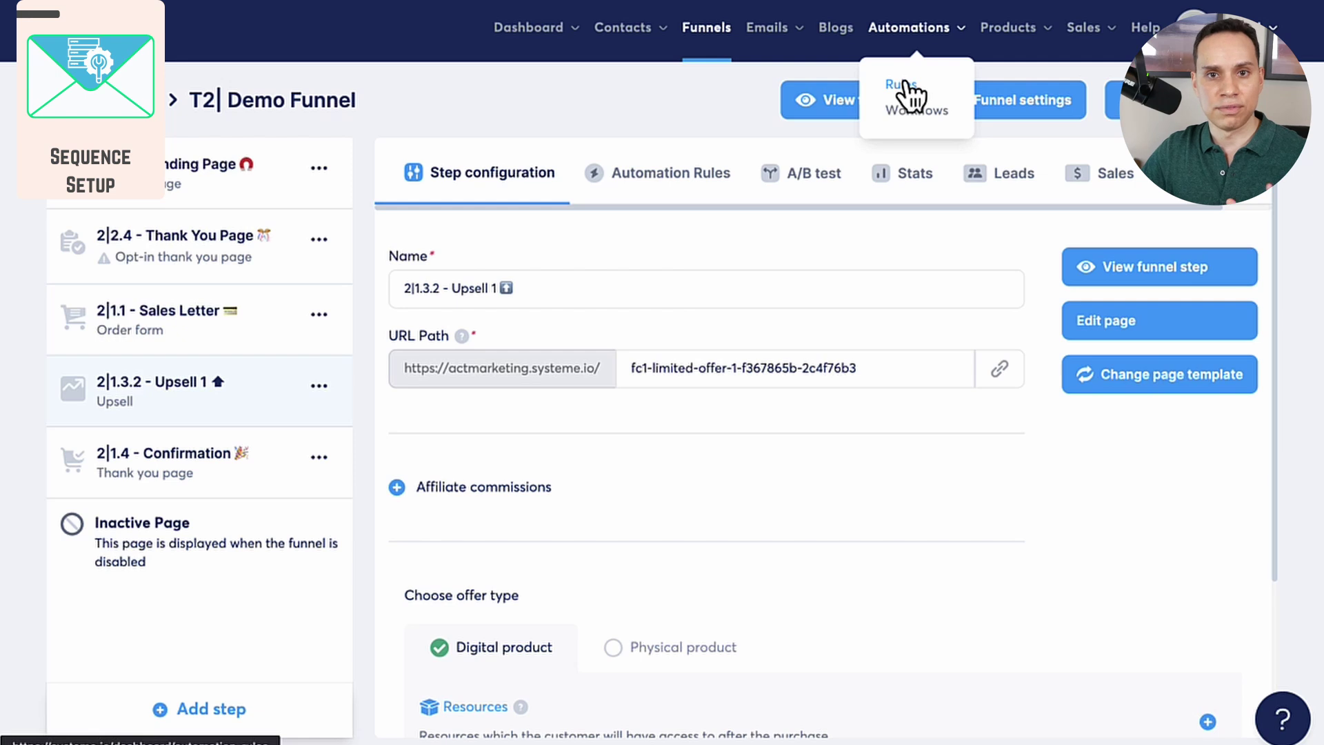
Step: Open the list of email campaigns
mouse_move(775, 41)
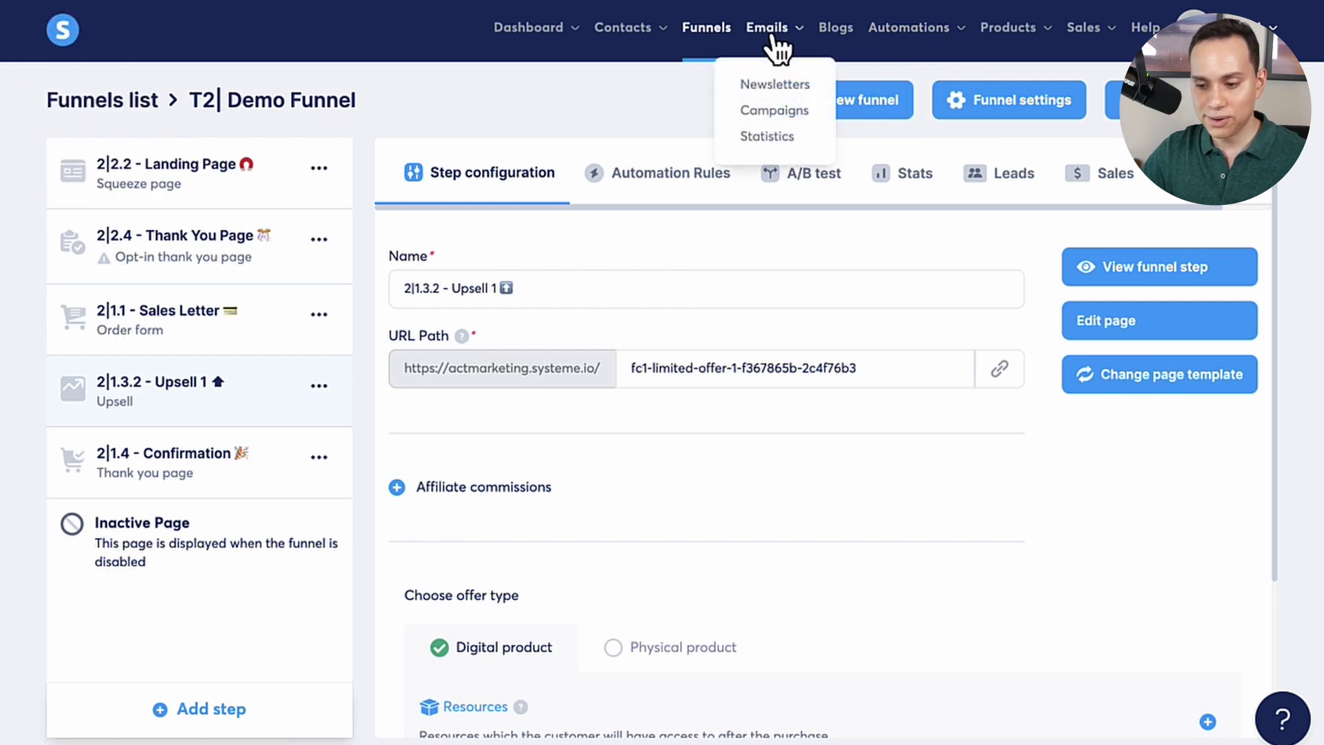
left_click(752, 109)
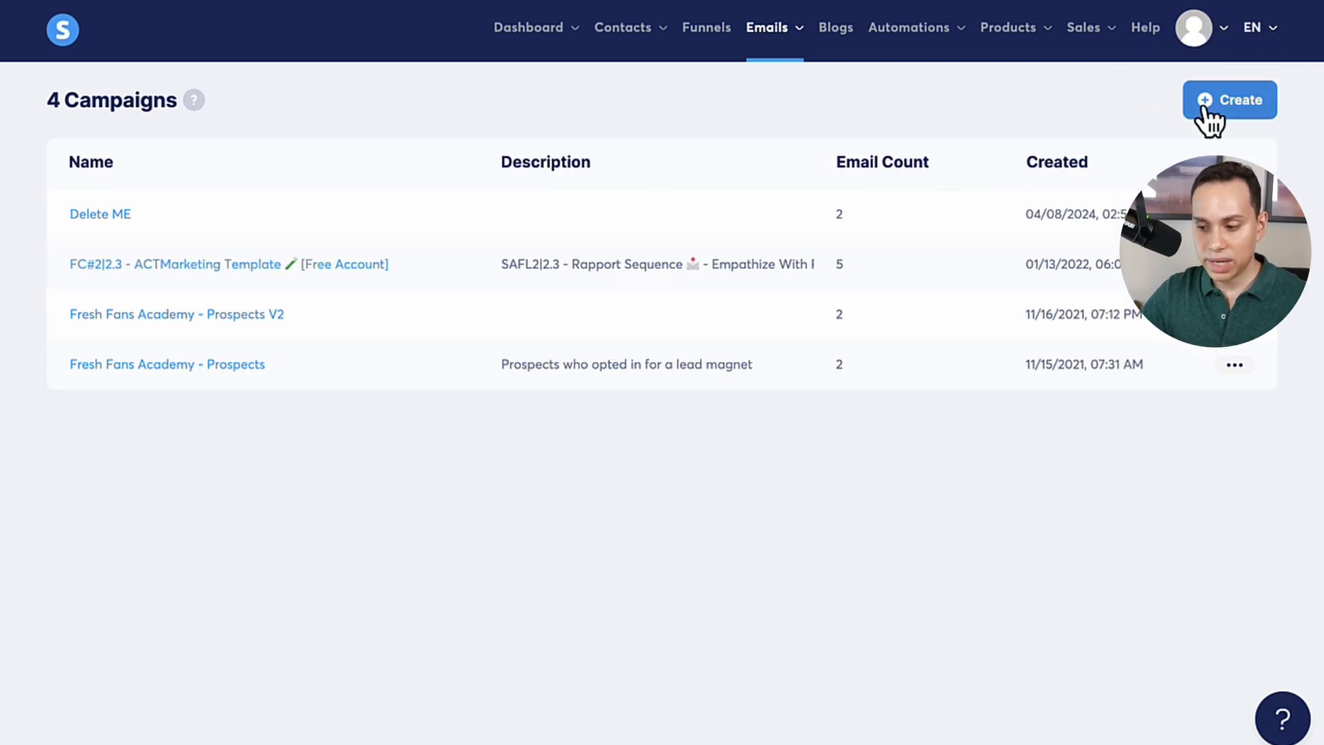
left_click(1218, 96)
left_click(425, 311)
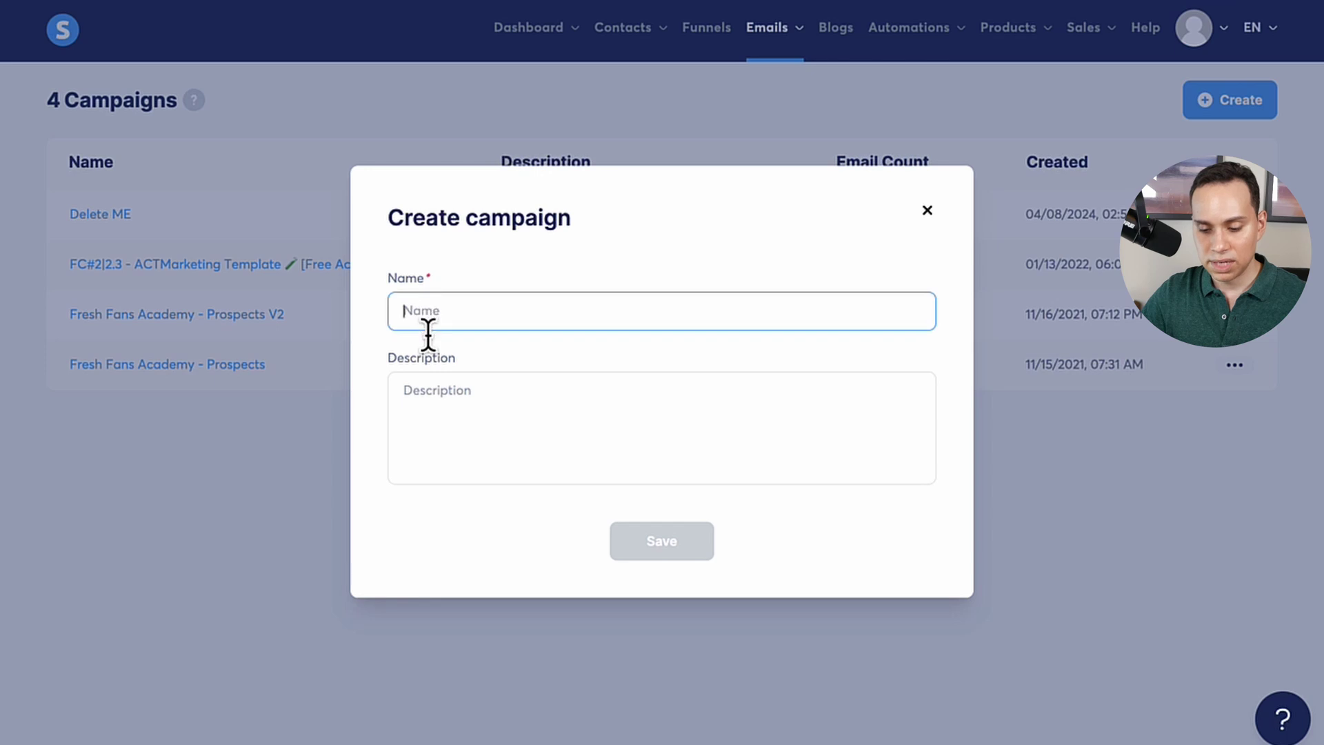
left_click(427, 391)
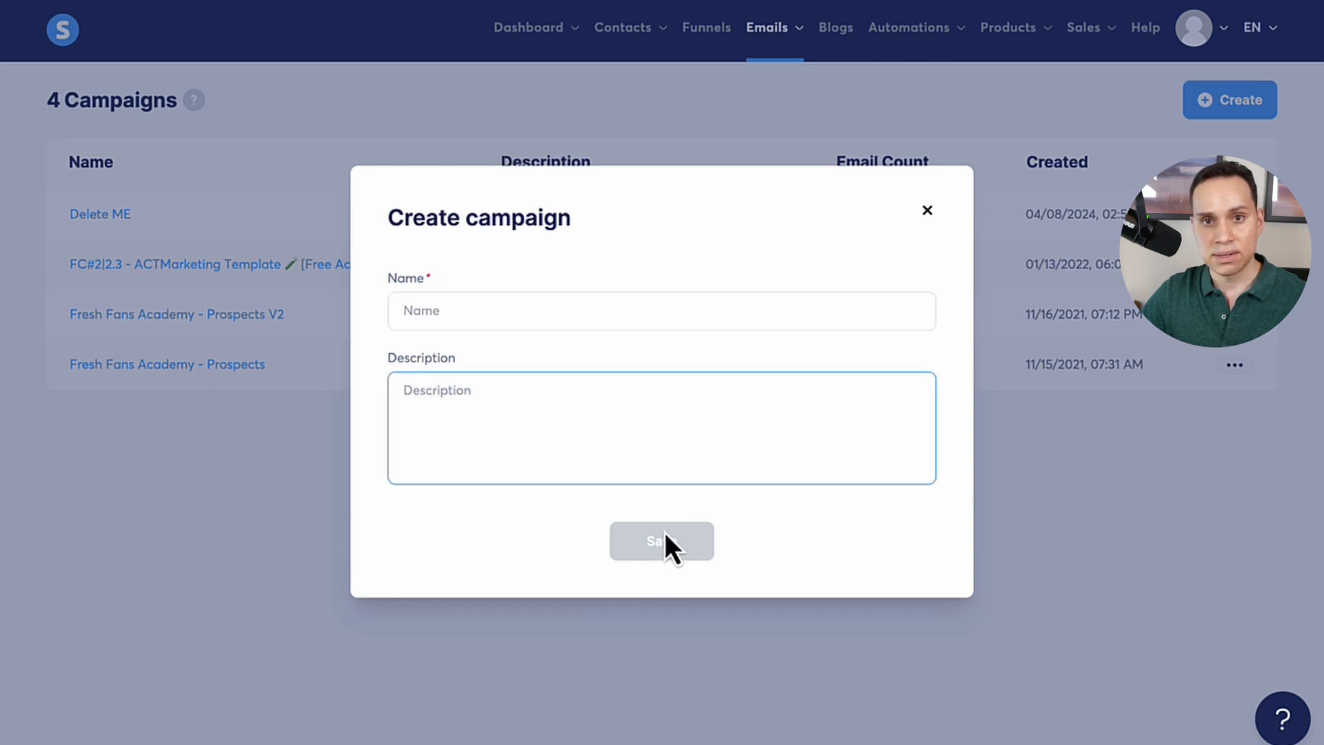
left_click(928, 211)
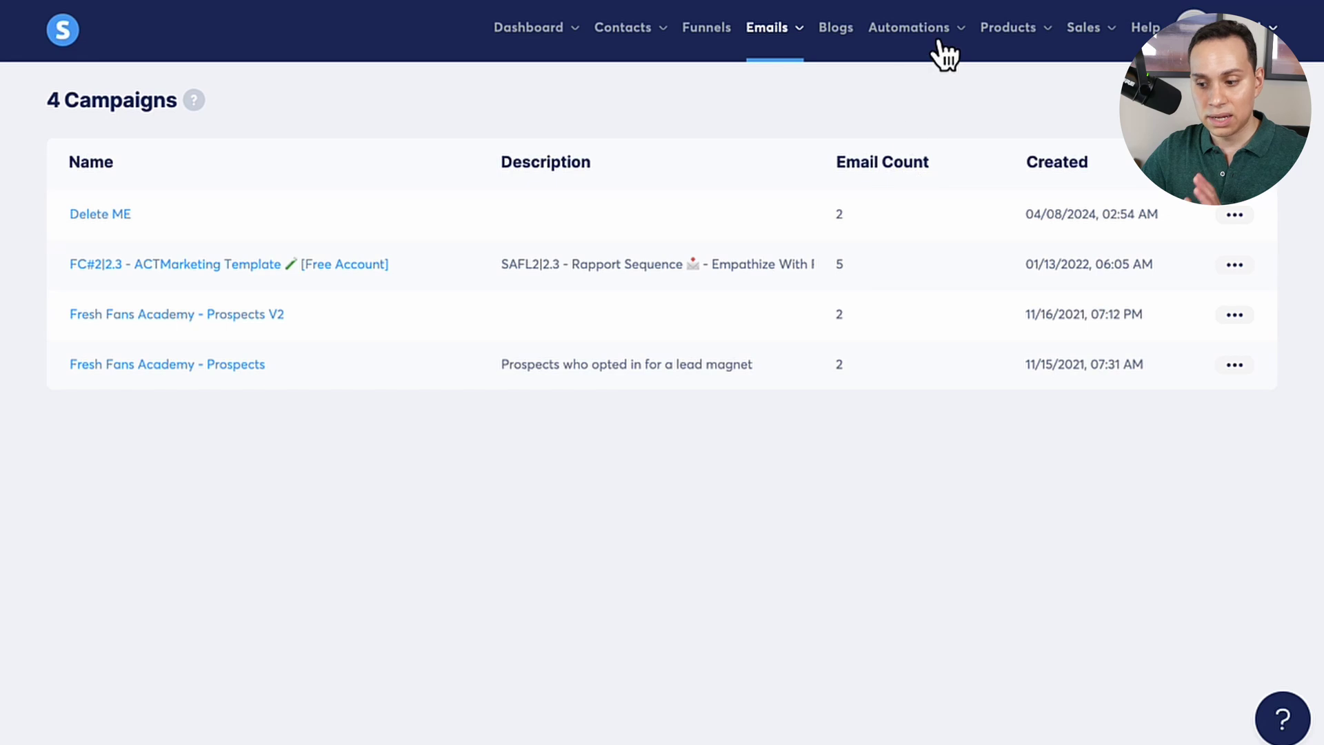
Step: Open the "FC#2|2.3 - ACTMarketing Template [Free Account]" campaign to show its emails
mouse_move(960, 35)
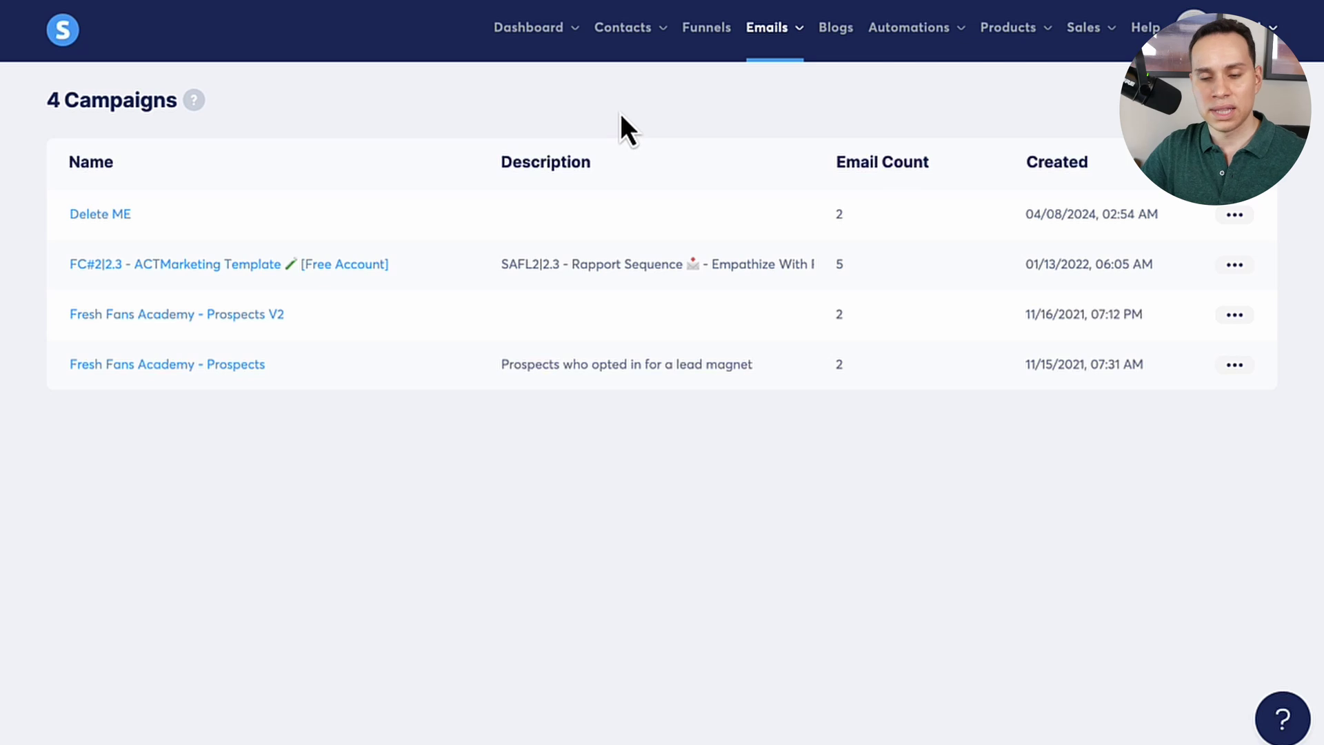
left_click(338, 268)
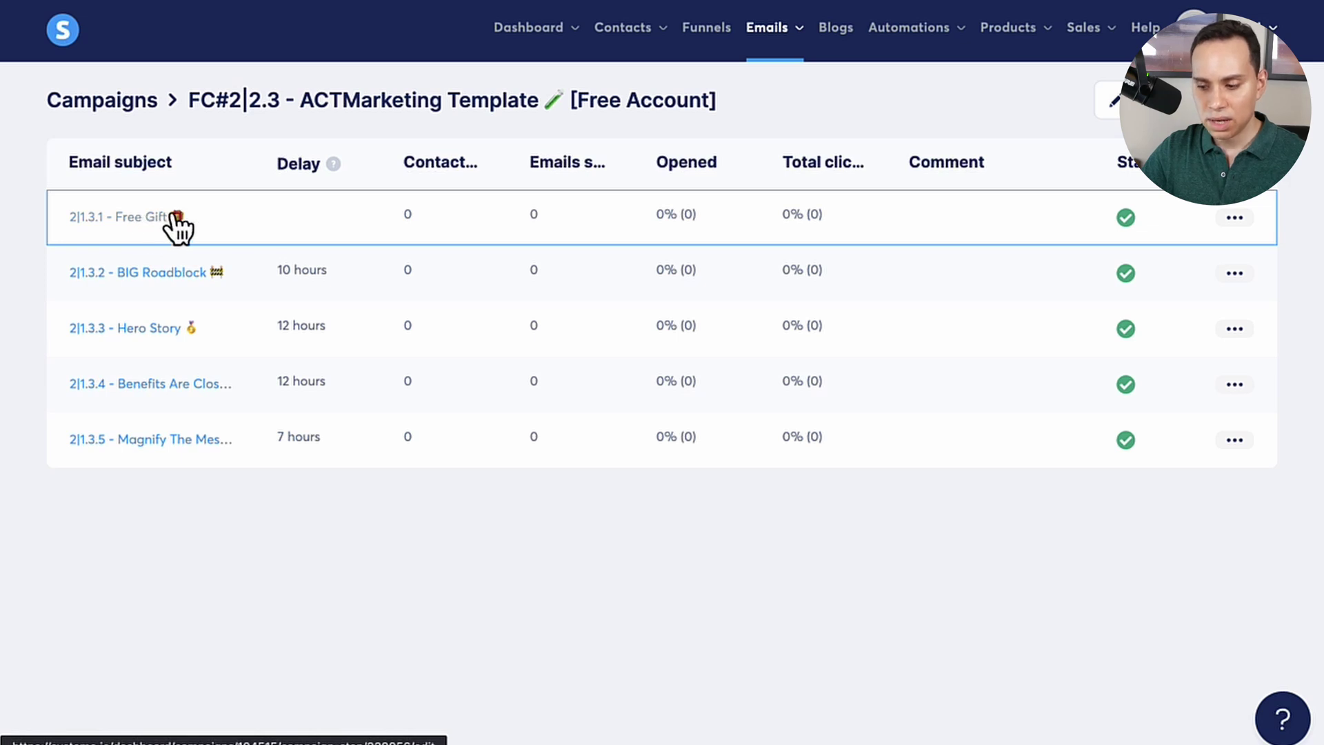
left_click(1235, 219)
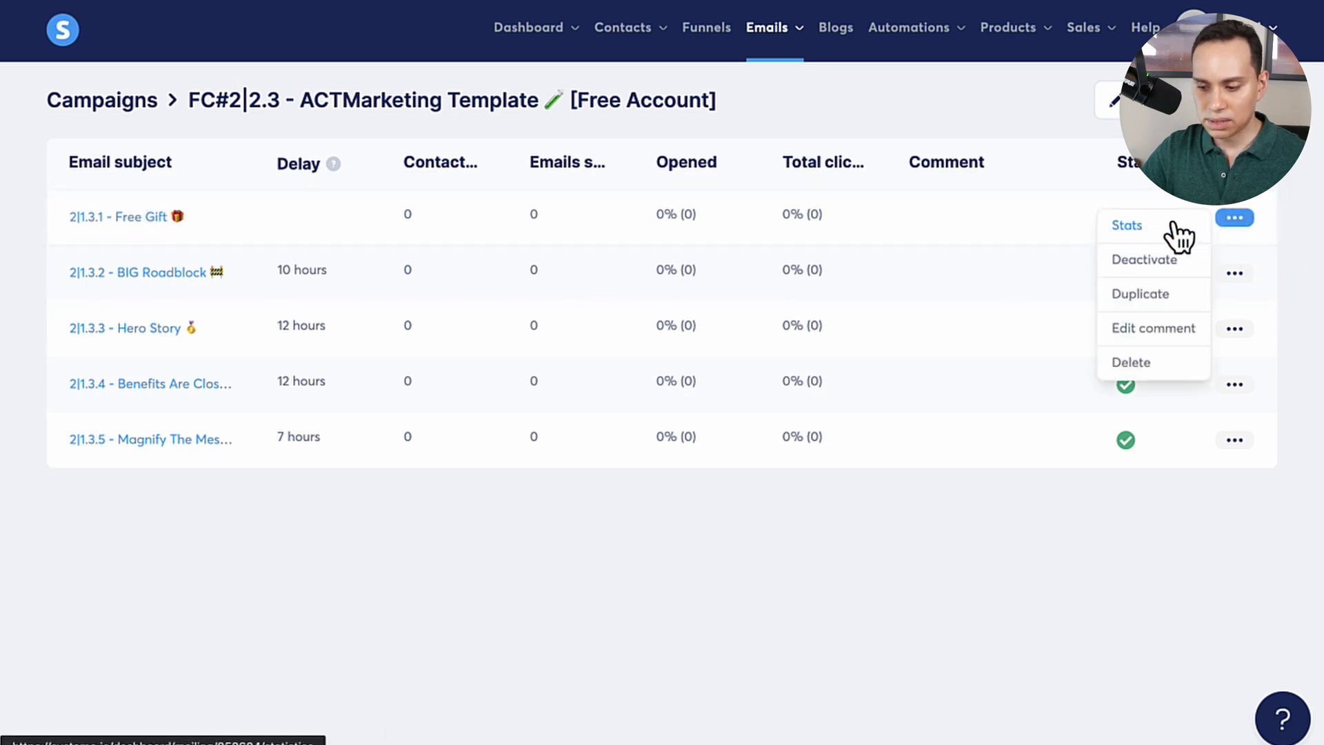
left_click(1161, 328)
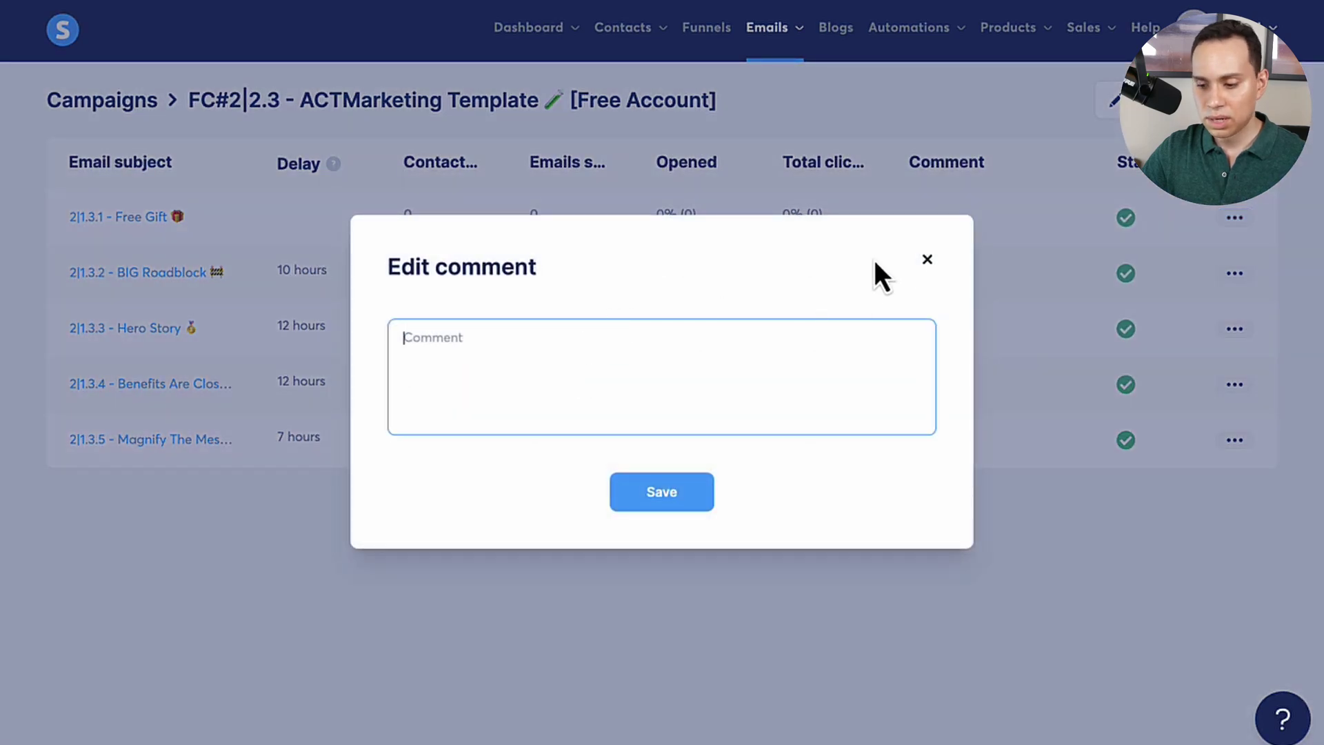
left_click(928, 260)
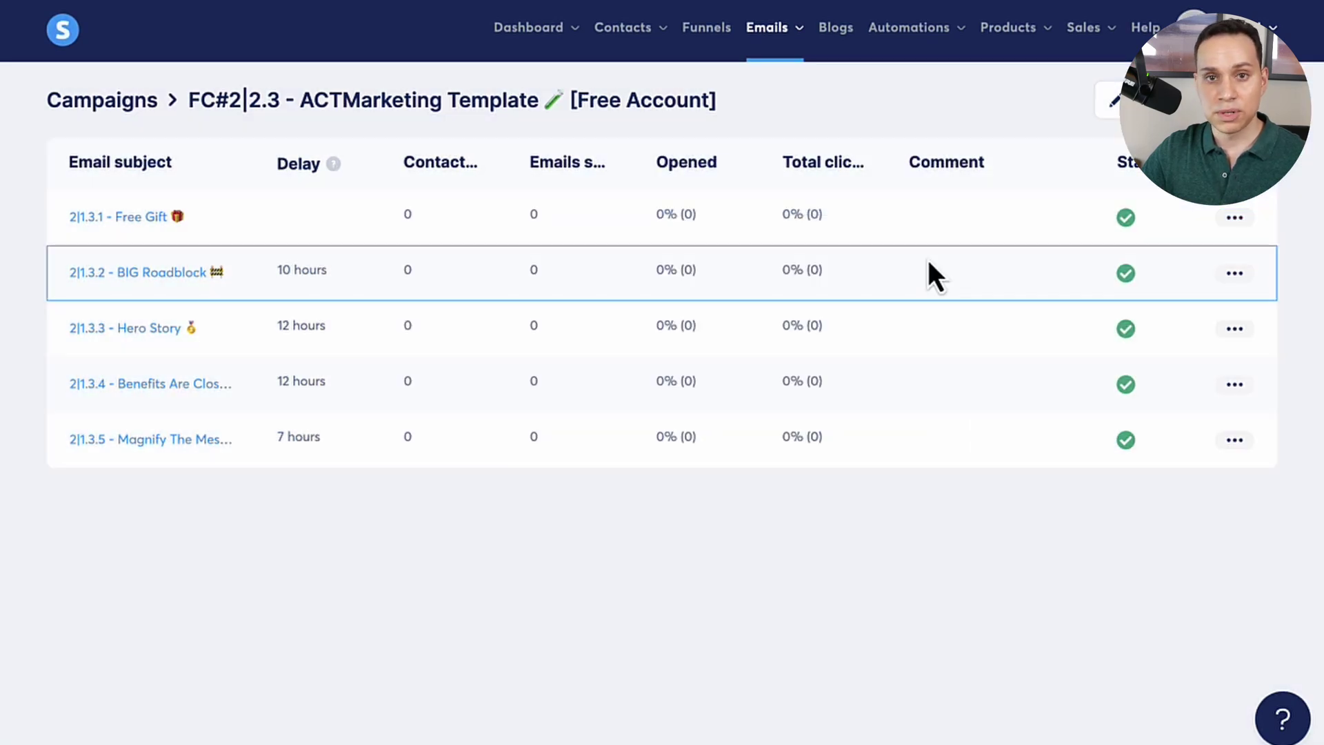
left_click(1234, 218)
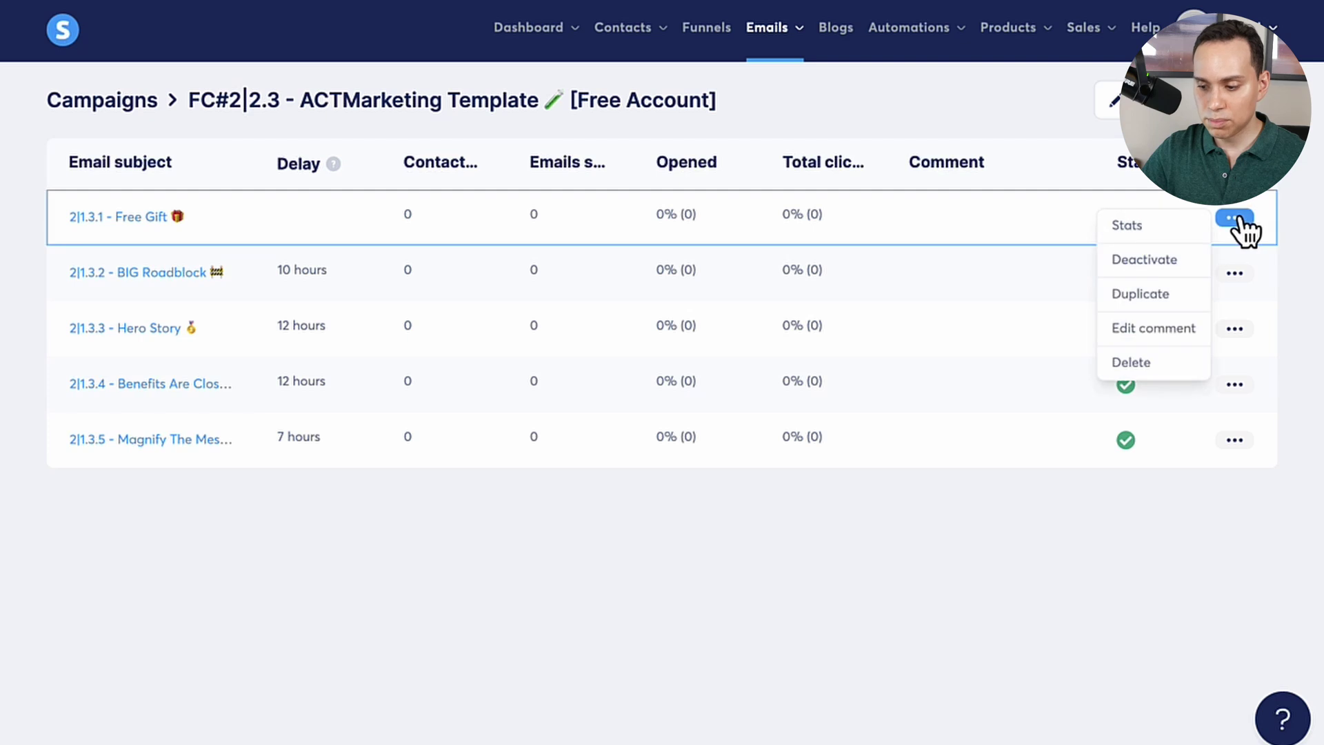
Step: Open the "2|1.3.1 - Free Gift" email and examine its subject line and preview text
left_click(156, 220)
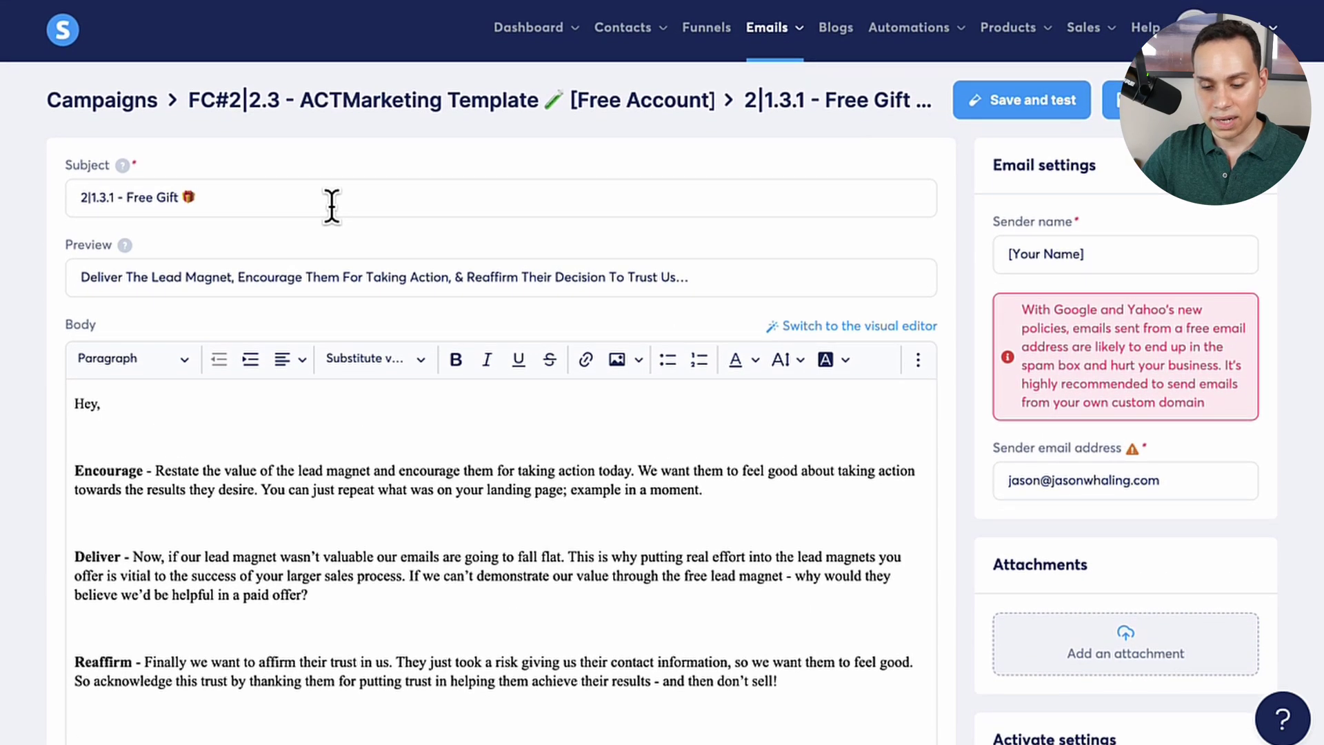
left_click(327, 200)
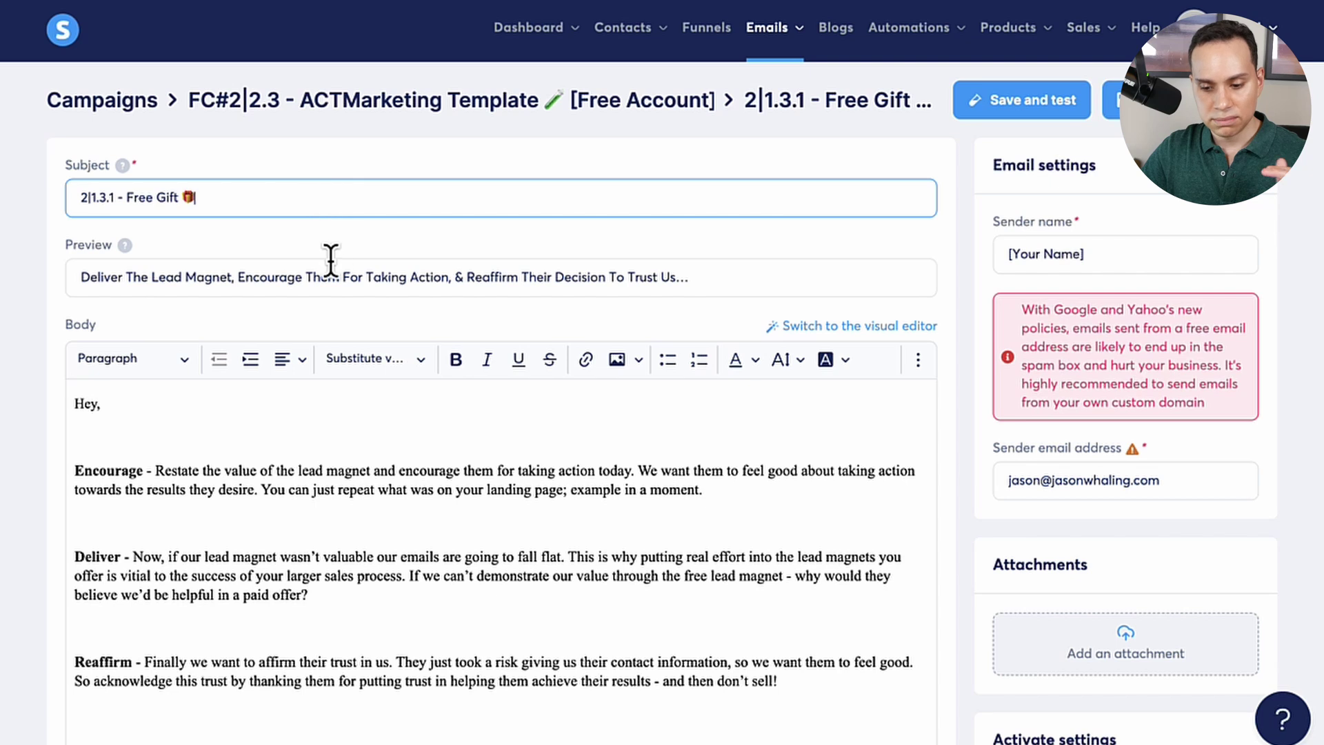
left_click(331, 280)
left_click(272, 472)
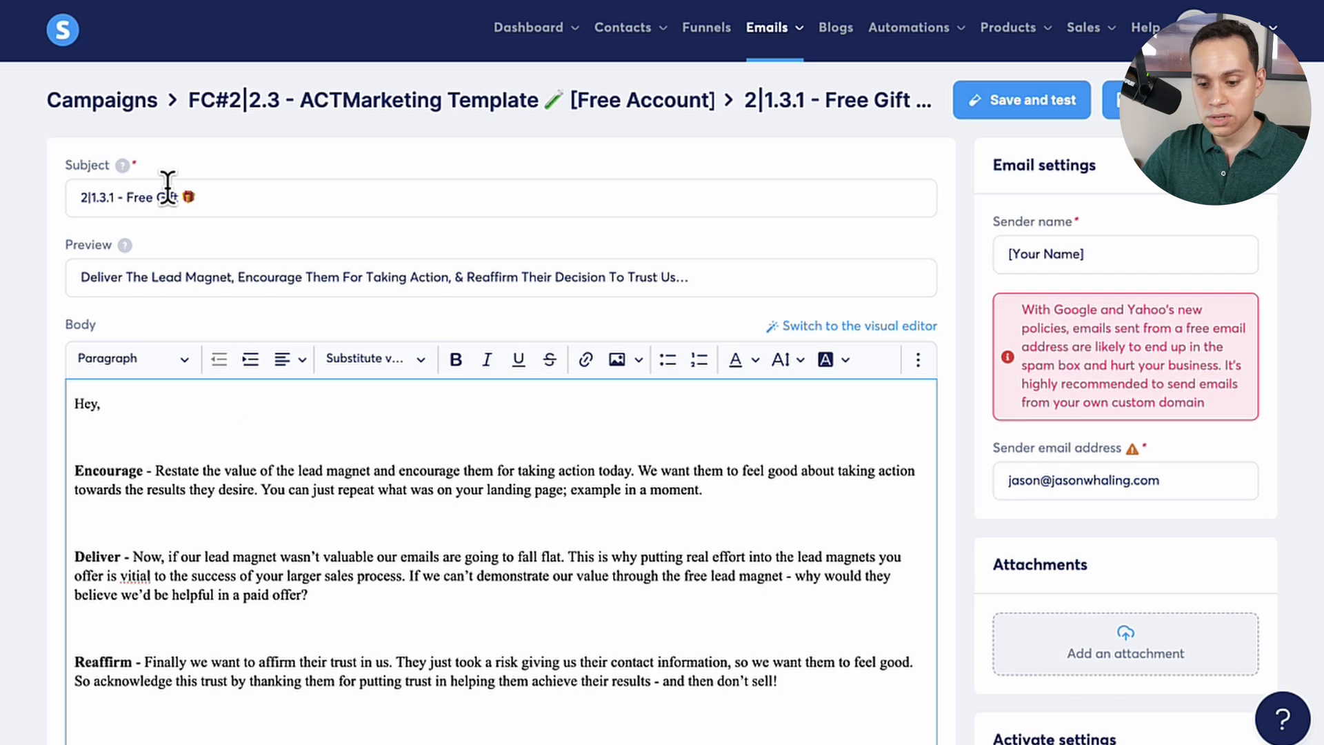
left_click(214, 194)
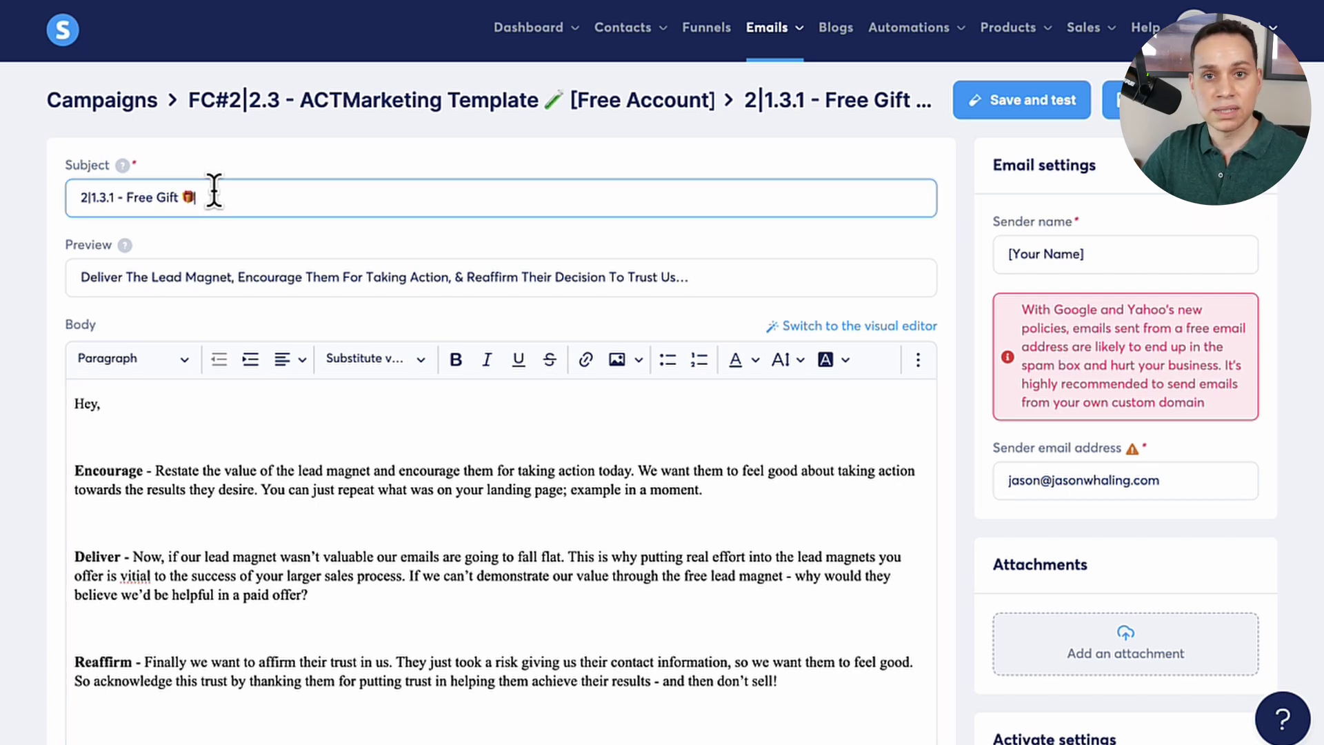
left_click(139, 289)
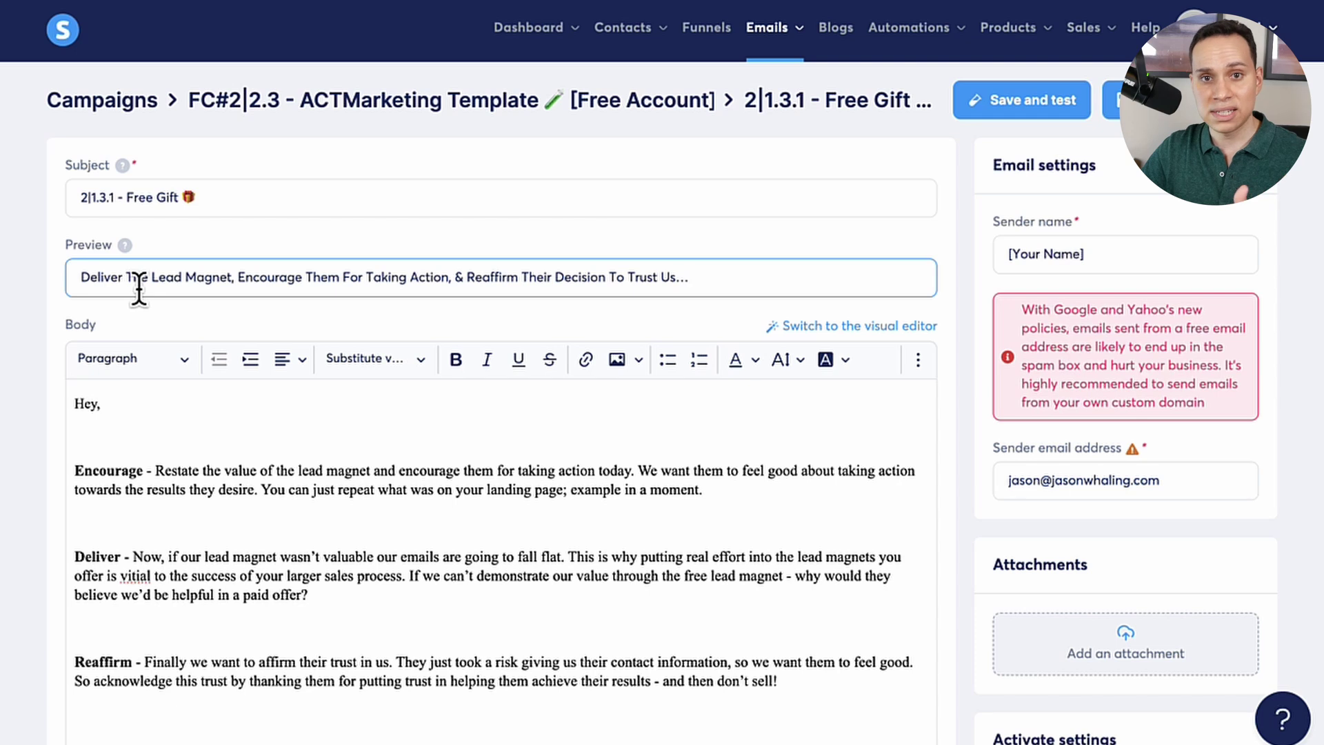
left_click_drag(74, 402, 420, 471)
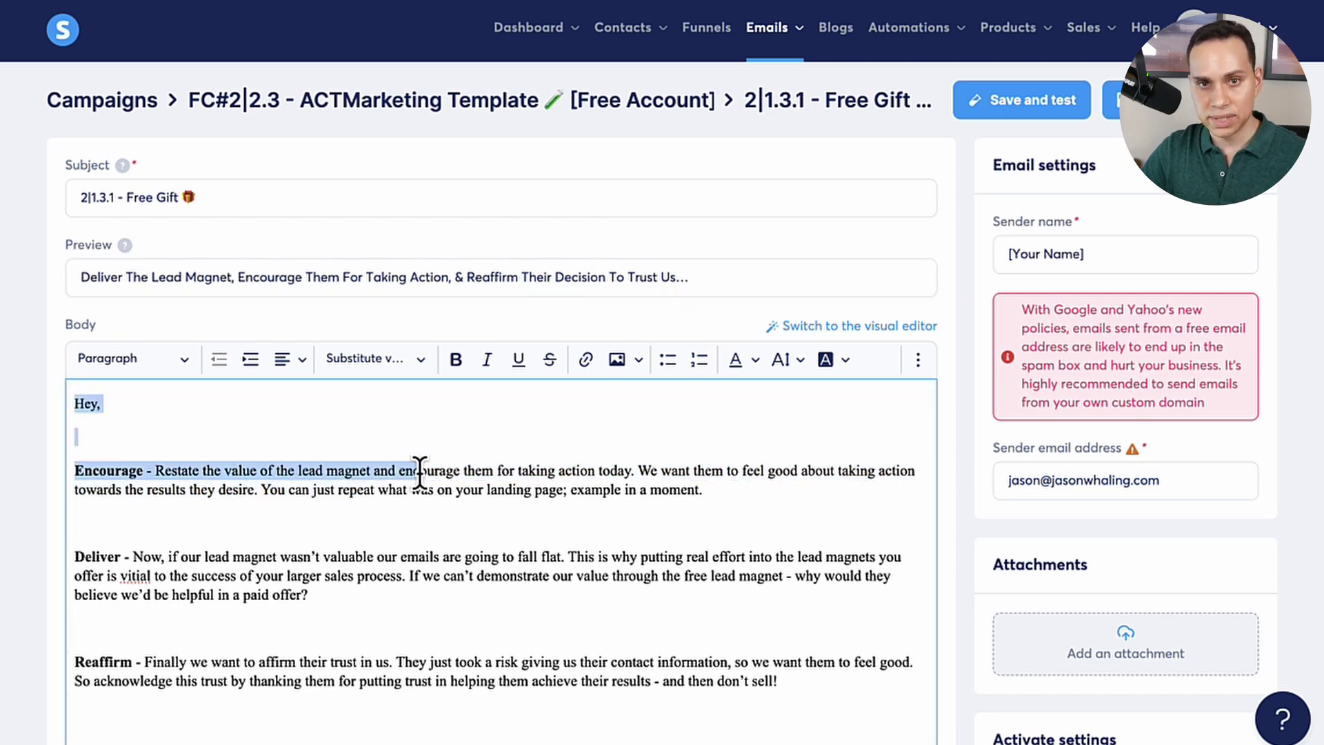
left_click(72, 275)
triple_click(758, 272)
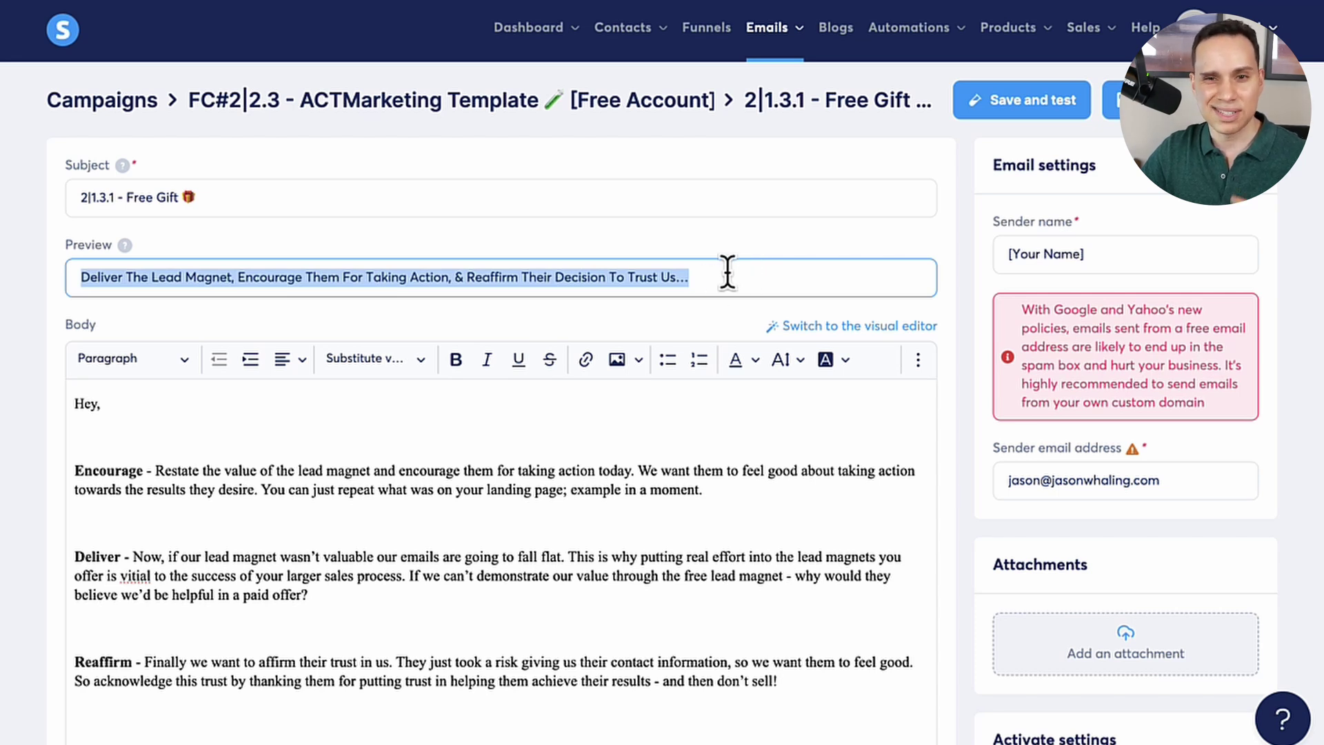
Step: Read through the email's body copy, from the greeting to the Encourage, Deliver and Reaffirm paragraphs
scroll(726, 271, "down", 3)
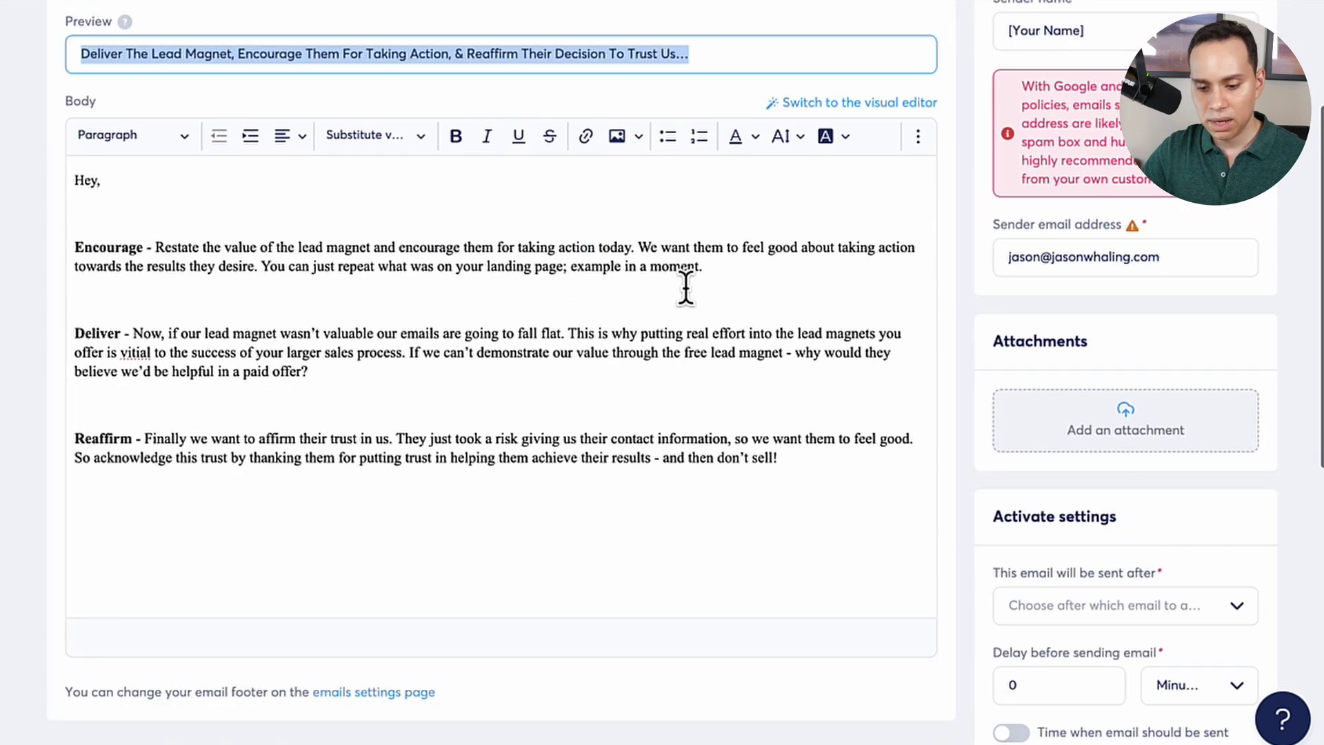
left_click(112, 278)
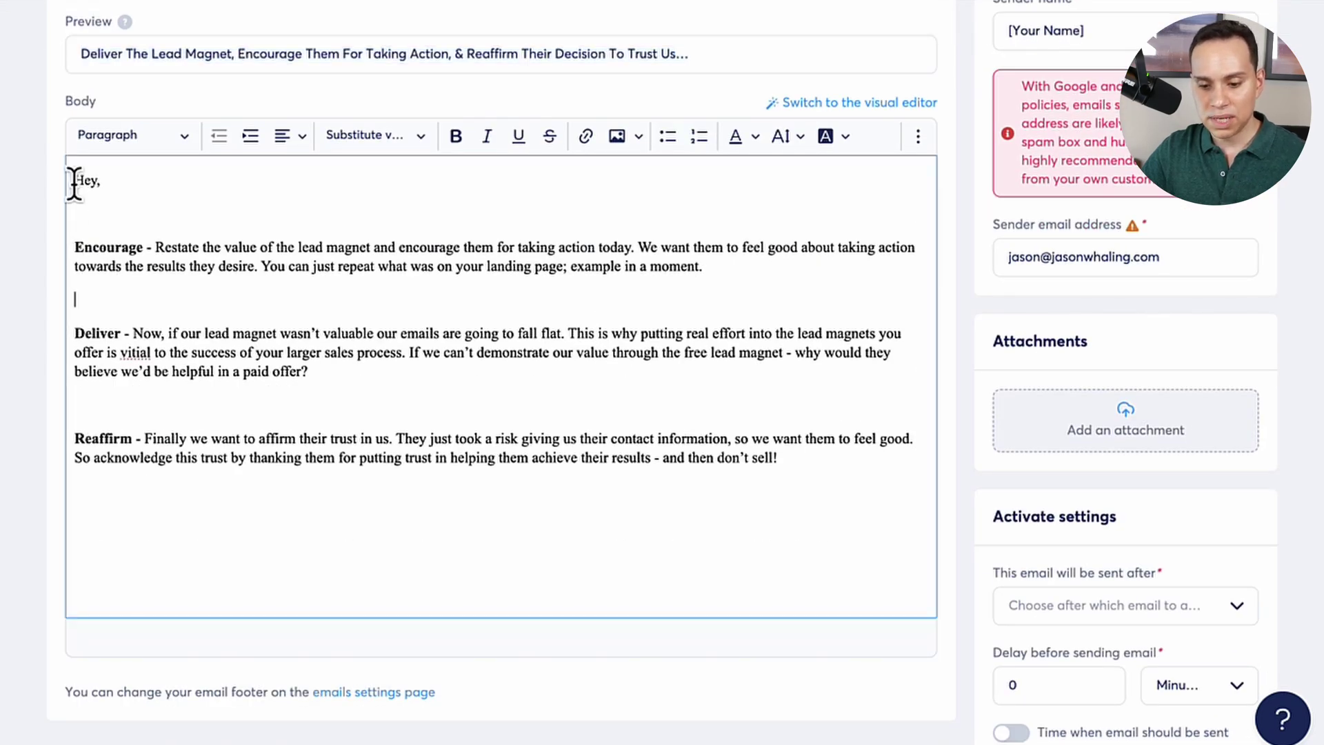
left_click_drag(74, 182, 819, 488)
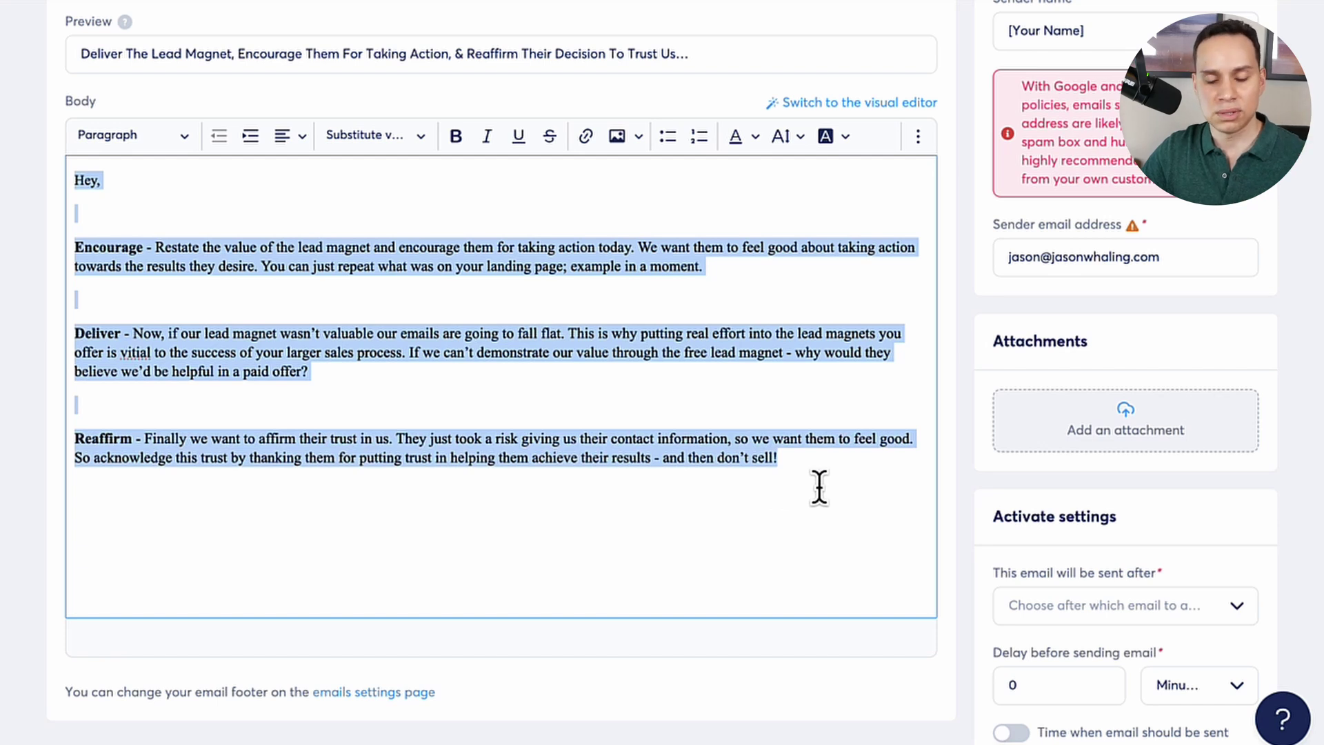
left_click(172, 298)
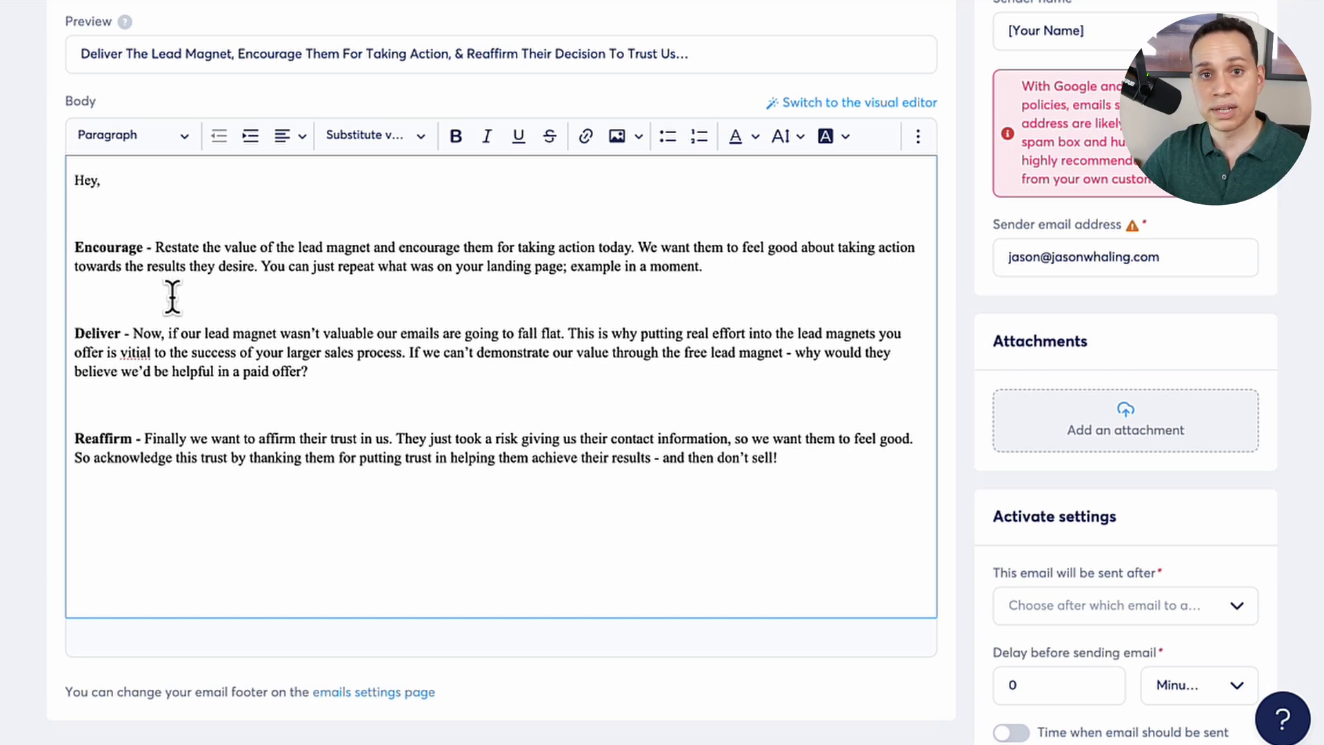
Step: Examine the sender name and sender email address in the email settings
scroll(172, 296, "up", 4)
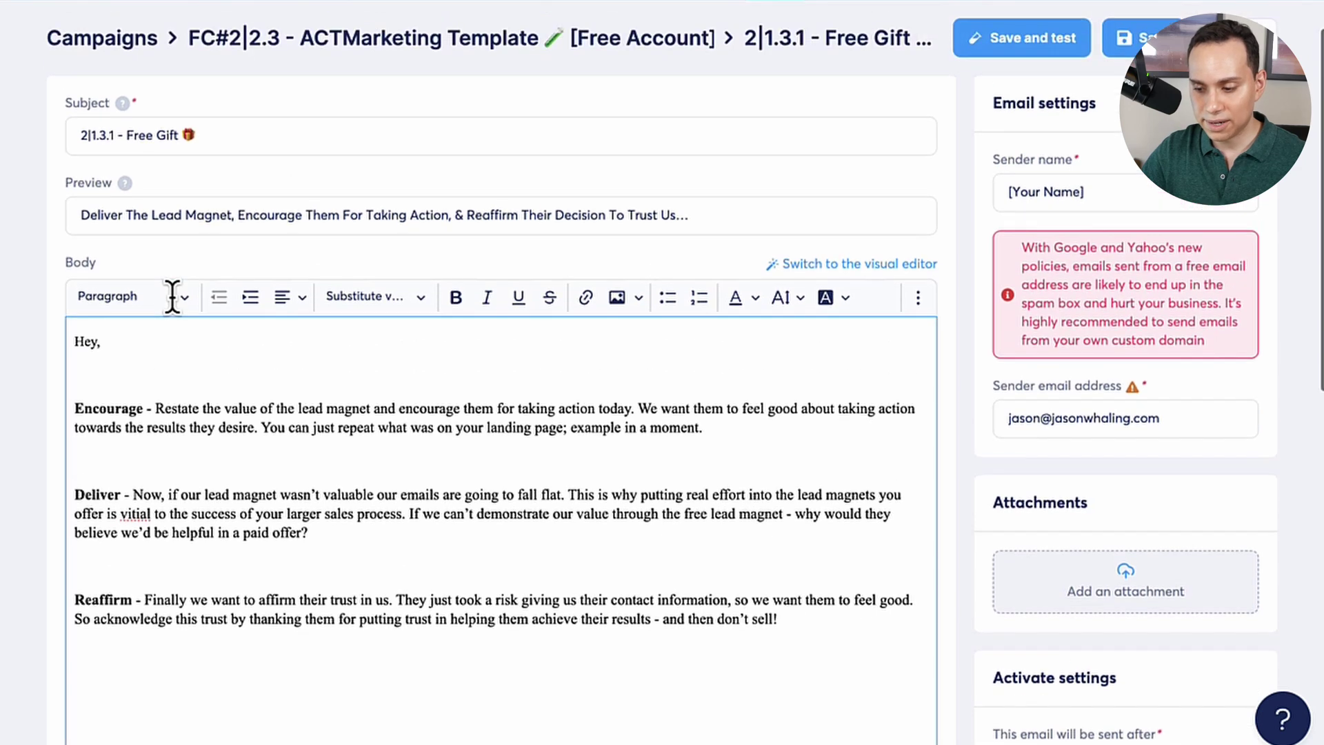
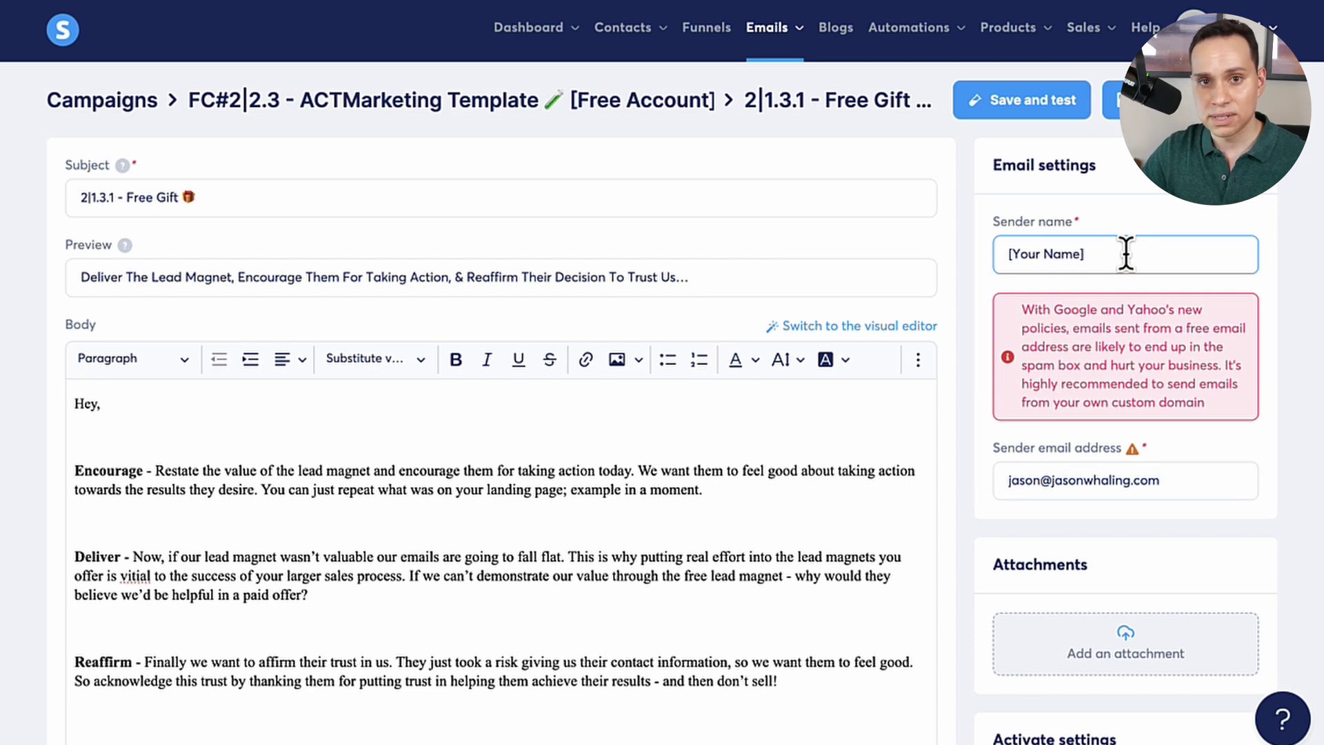
scroll(1126, 254, "down", 3)
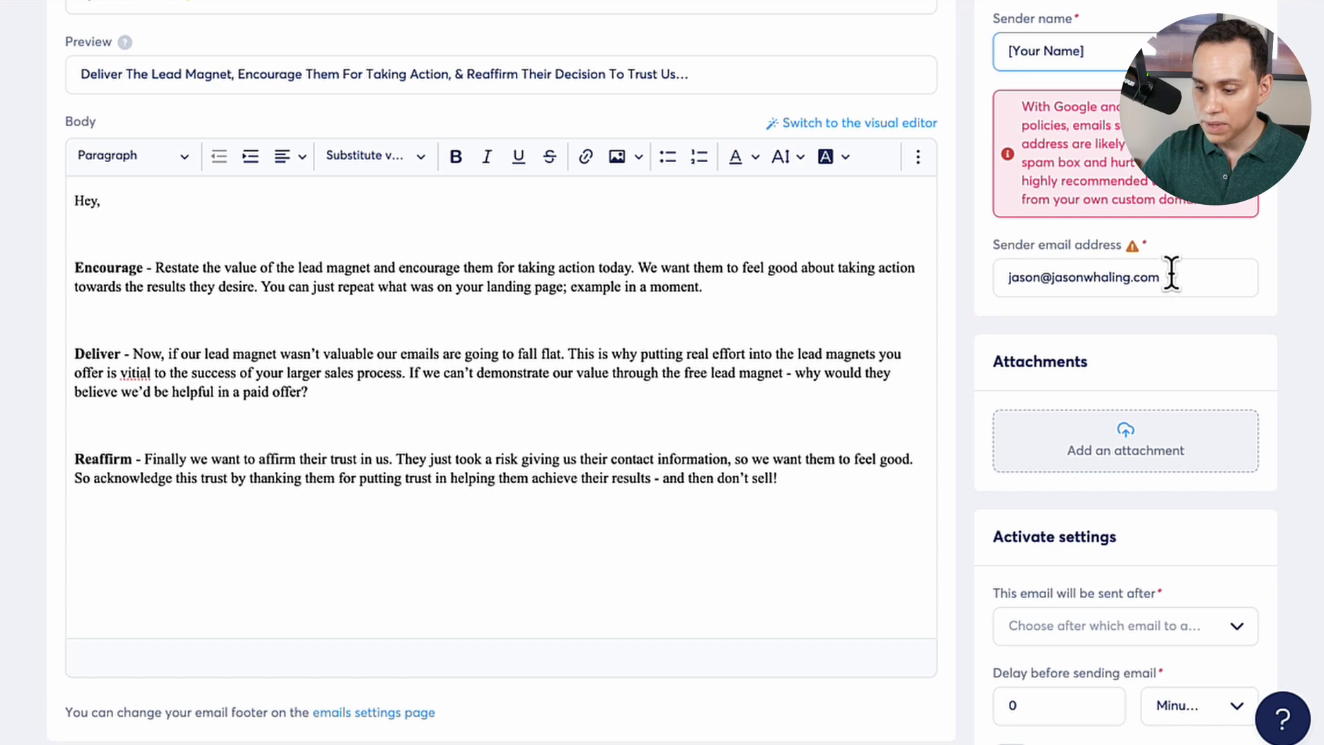
left_click(1191, 269)
scroll(1191, 269, "down", 1)
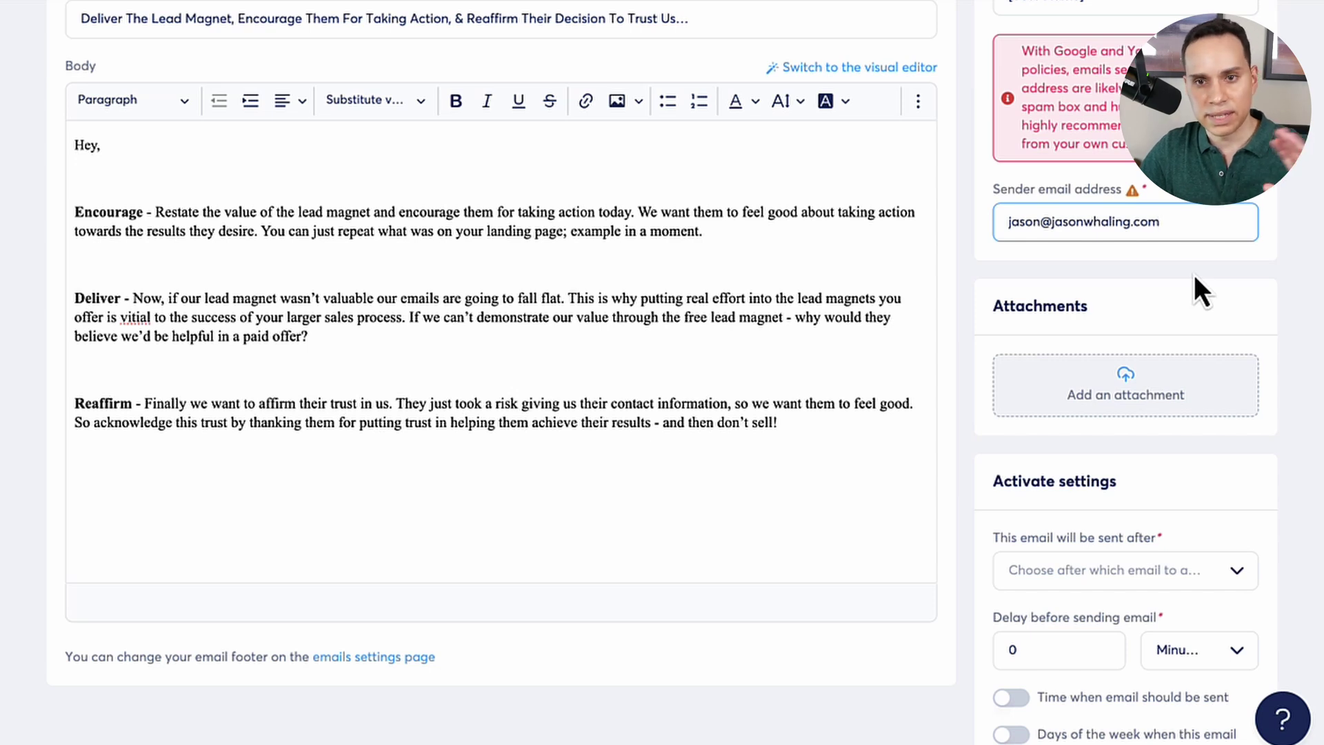
Step: Open the account's email settings from the sender address warning and view the options for the verified address
scroll(979, 230, "up", 4)
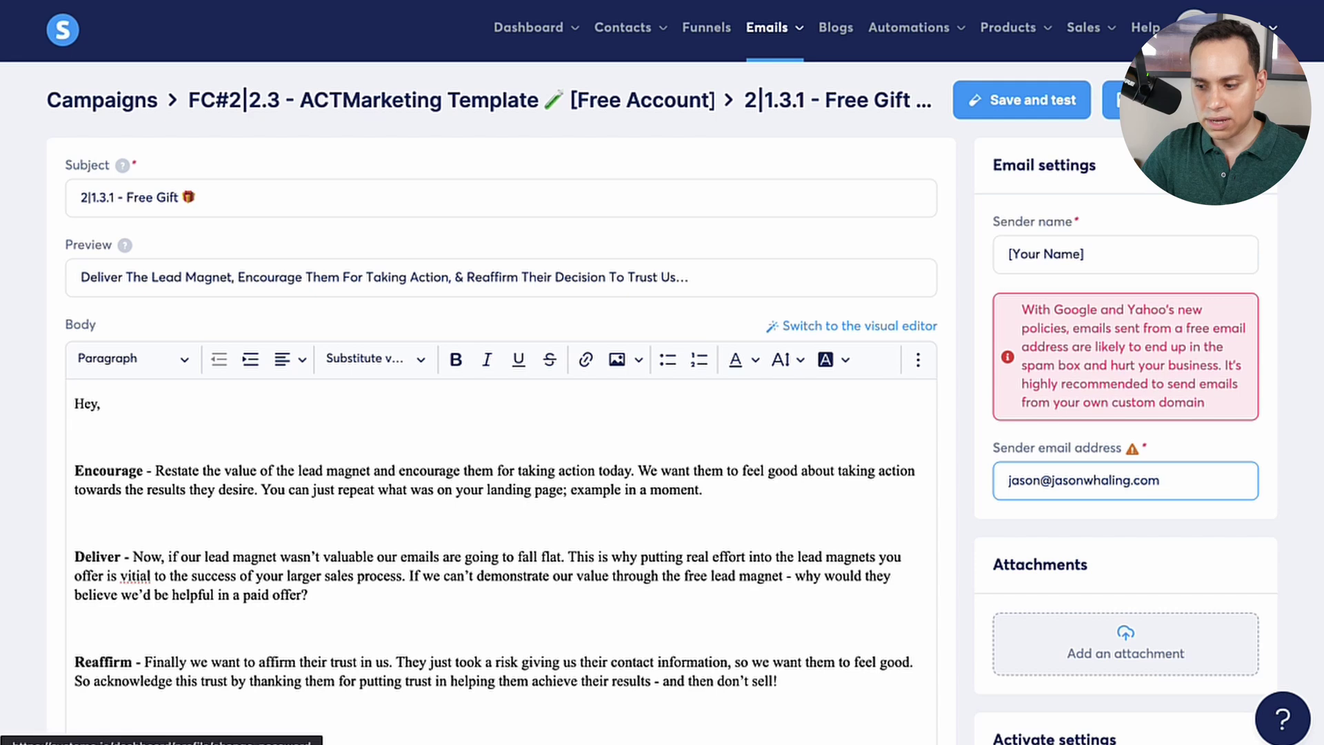
left_click(1131, 449)
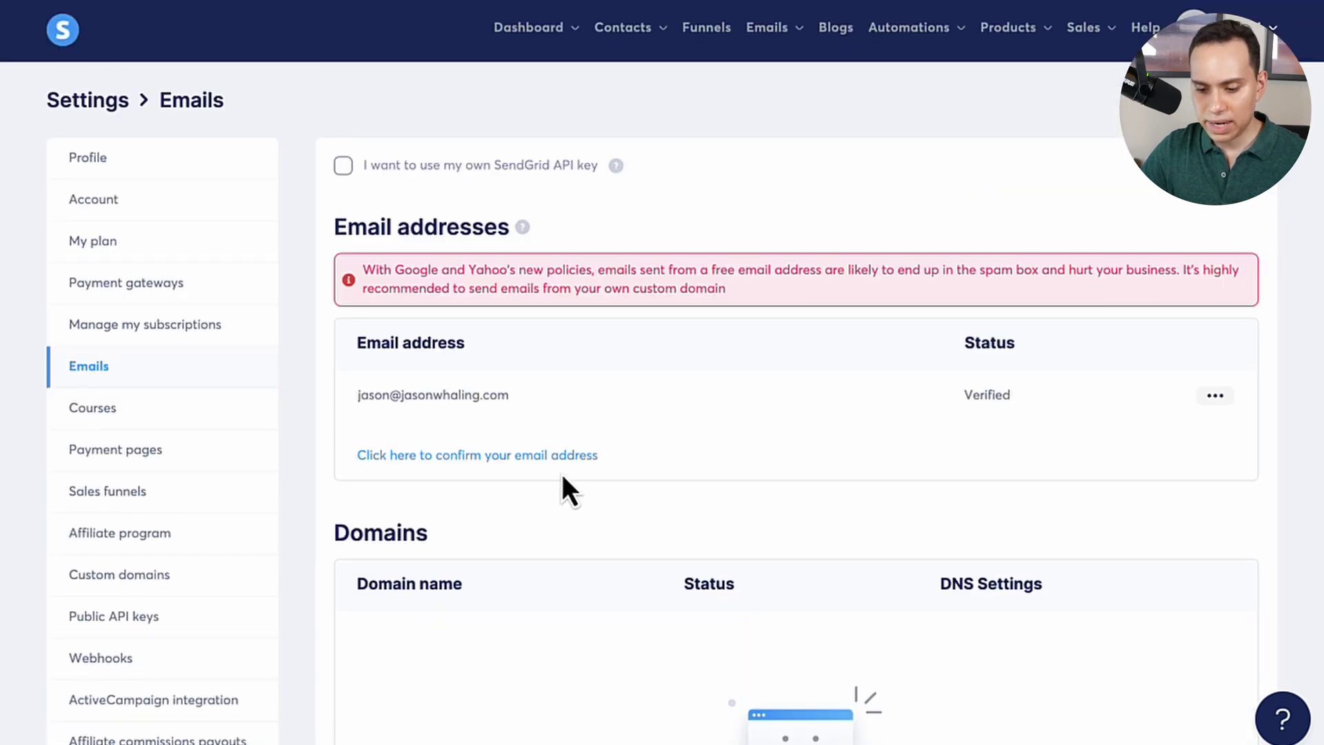
left_click(1207, 399)
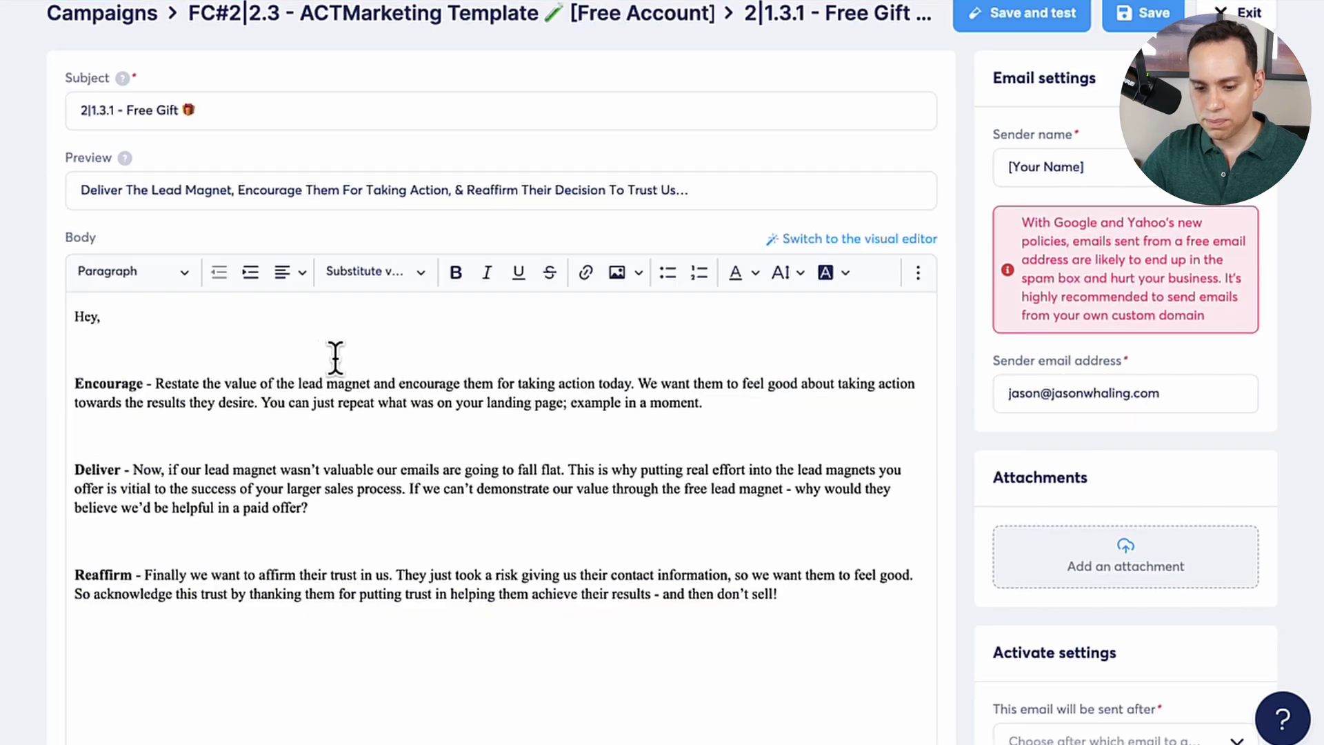
Step: Back in the Free Gift email, examine the body, the send-after and delay settings, and the available personalization substitutes
left_click(290, 361)
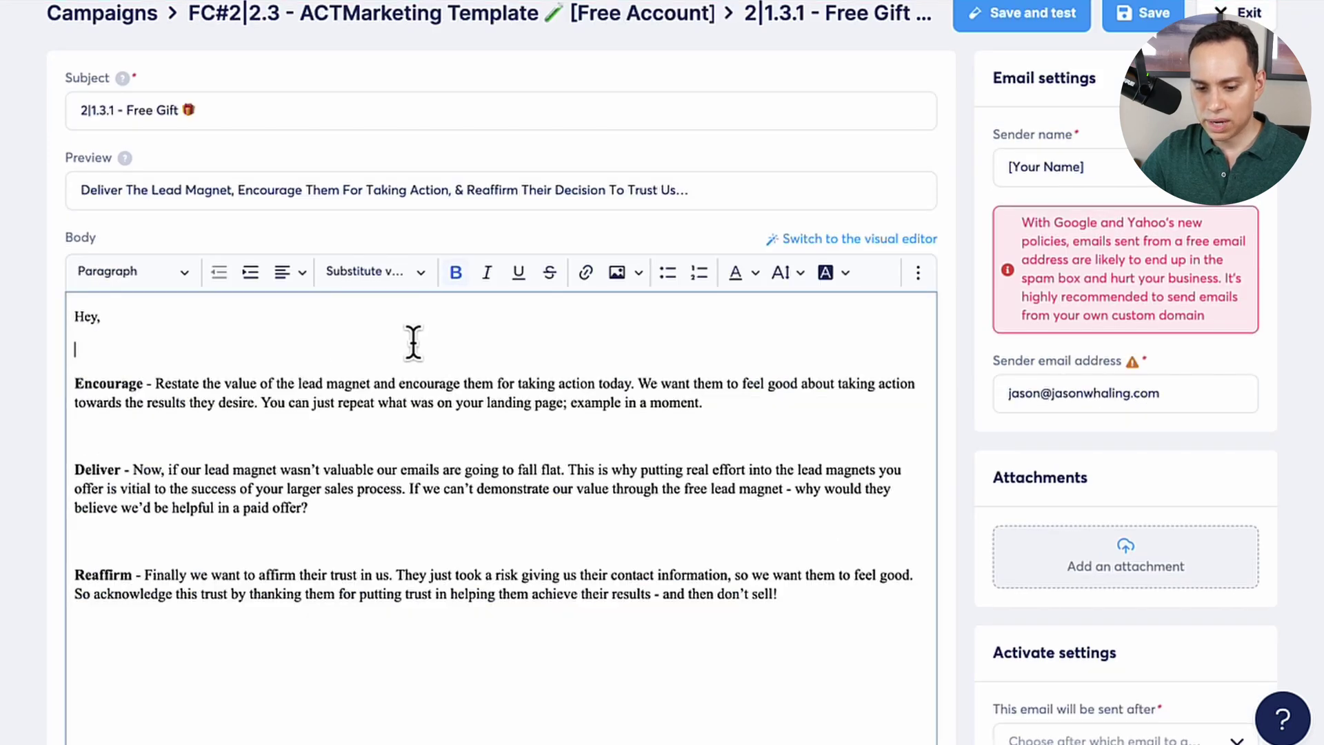
scroll(922, 362, "down", 5)
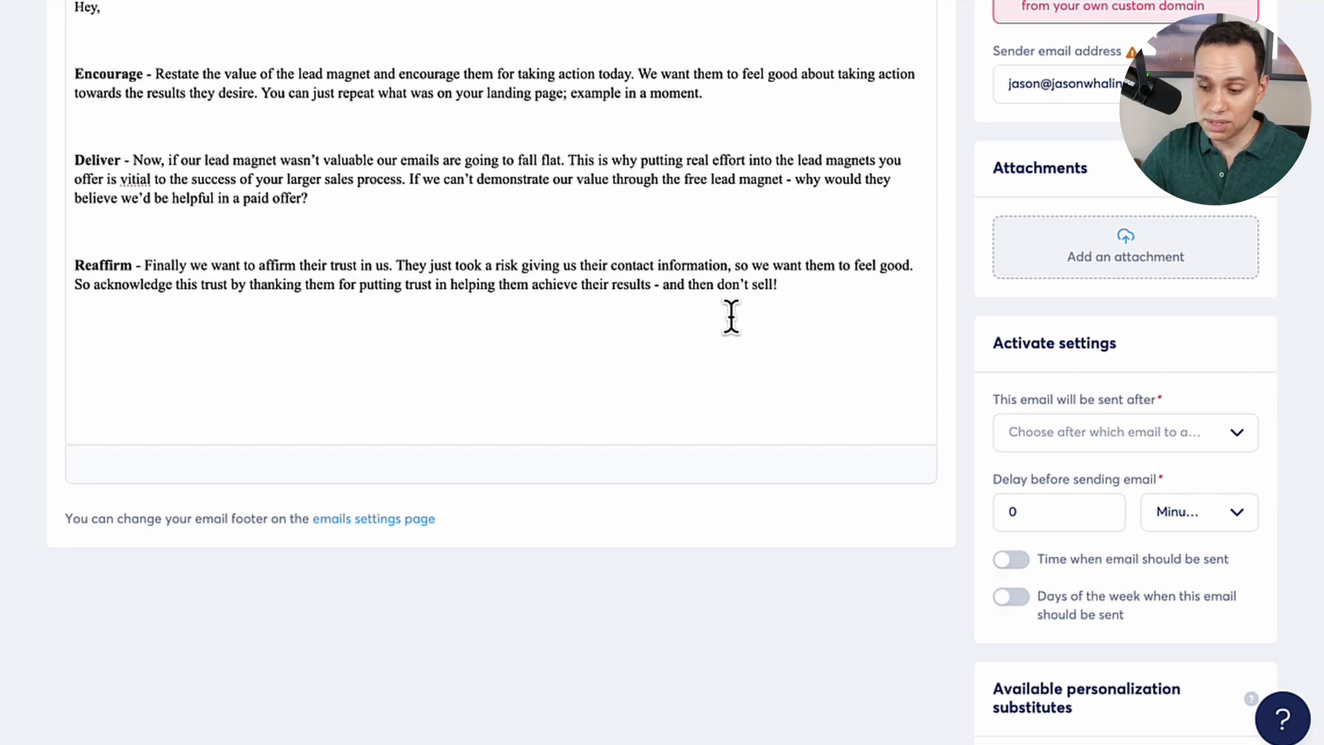
scroll(931, 299, "down", 3)
left_click(1130, 255)
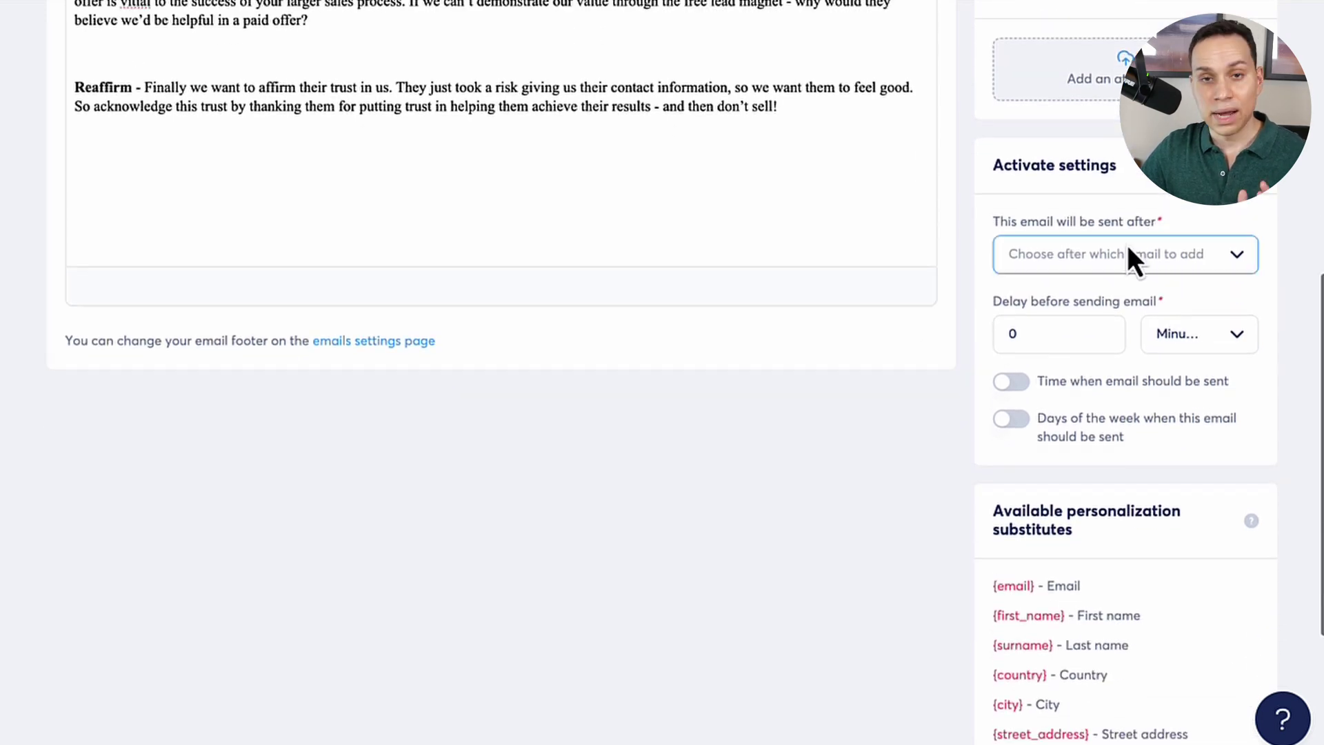
left_click(1105, 181)
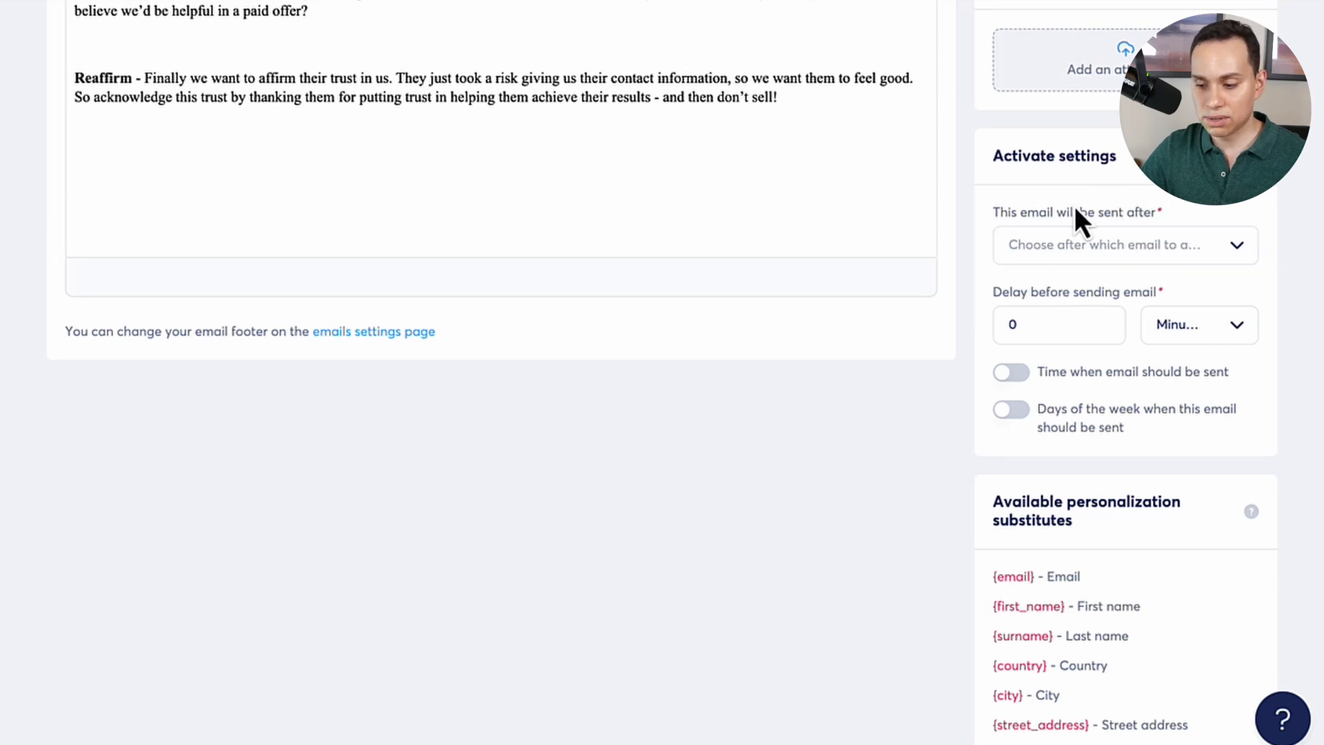
scroll(1133, 277, "down", 4)
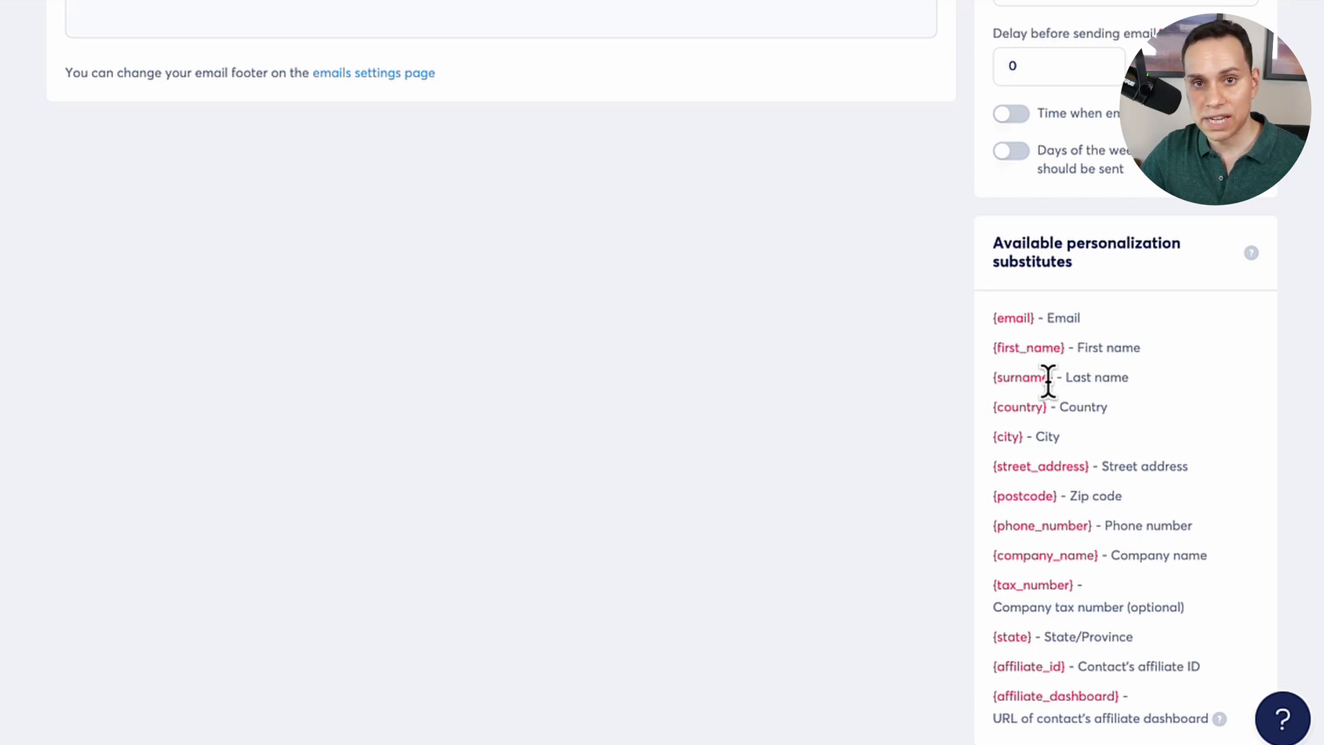
scroll(1047, 381, "up", 15)
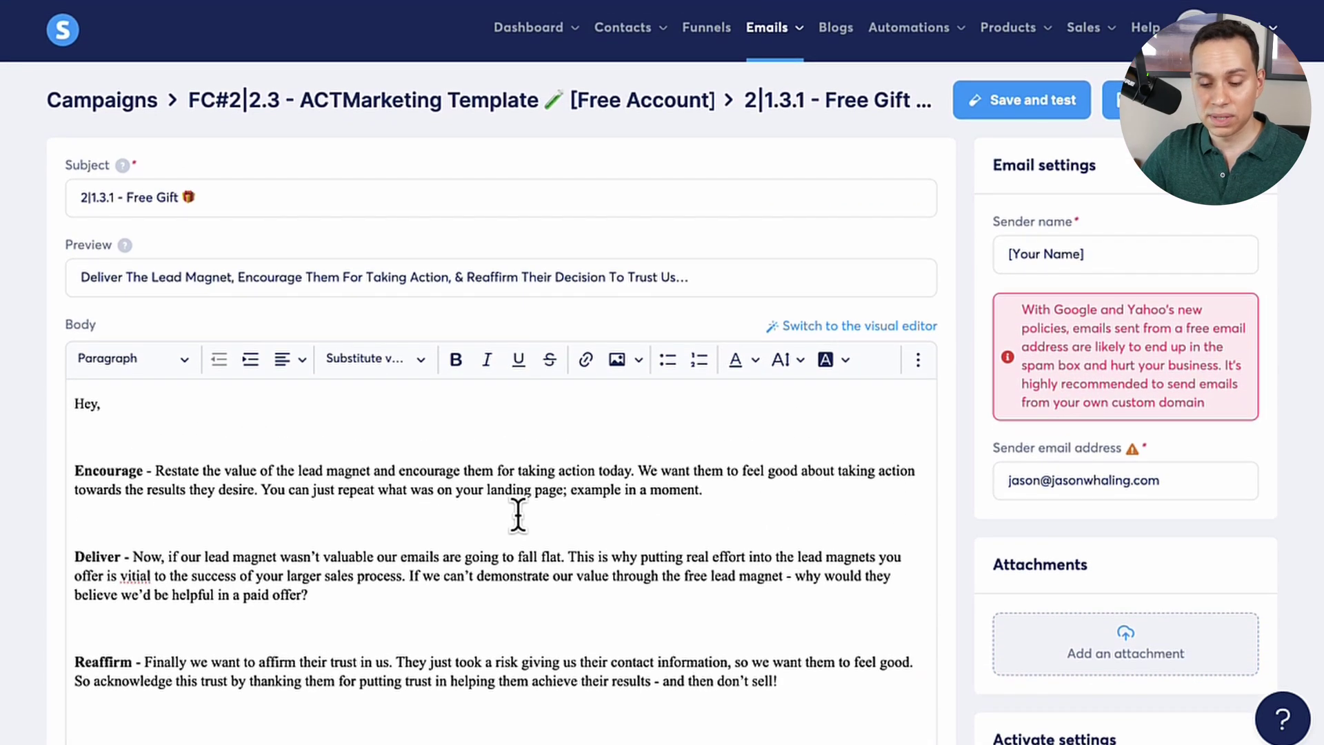
Step: Look over the Free Gift email's body, from the greeting to the Reaffirm paragraph
scroll(517, 513, "down", 4)
scroll(414, 468, "up", 1)
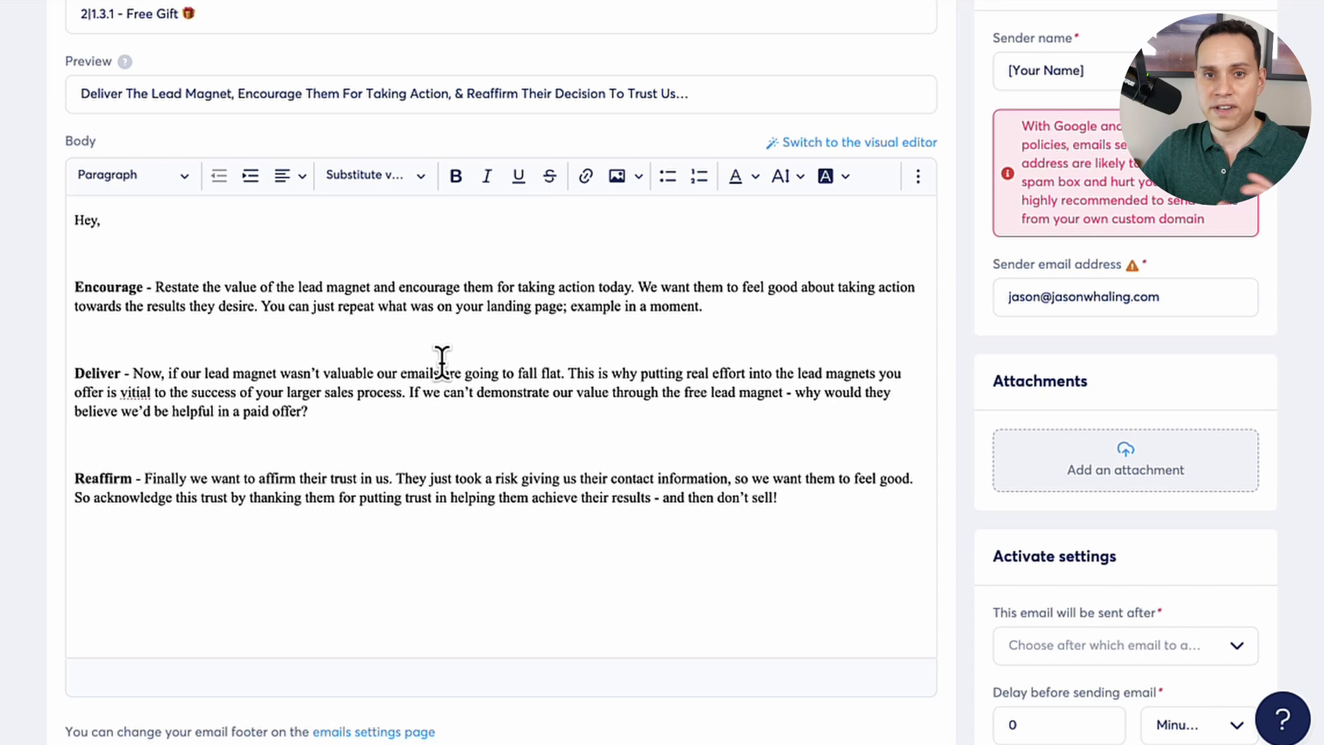
left_click(103, 256)
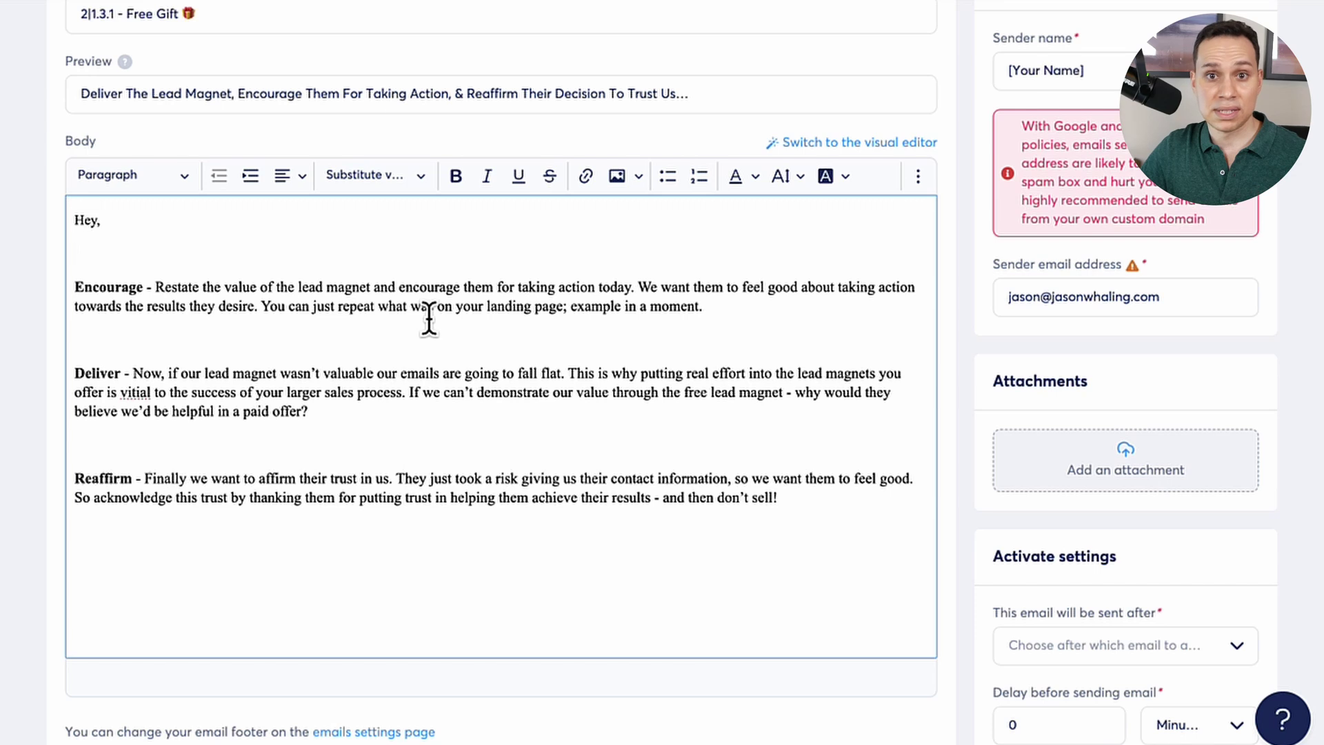
scroll(429, 318, "up", 3)
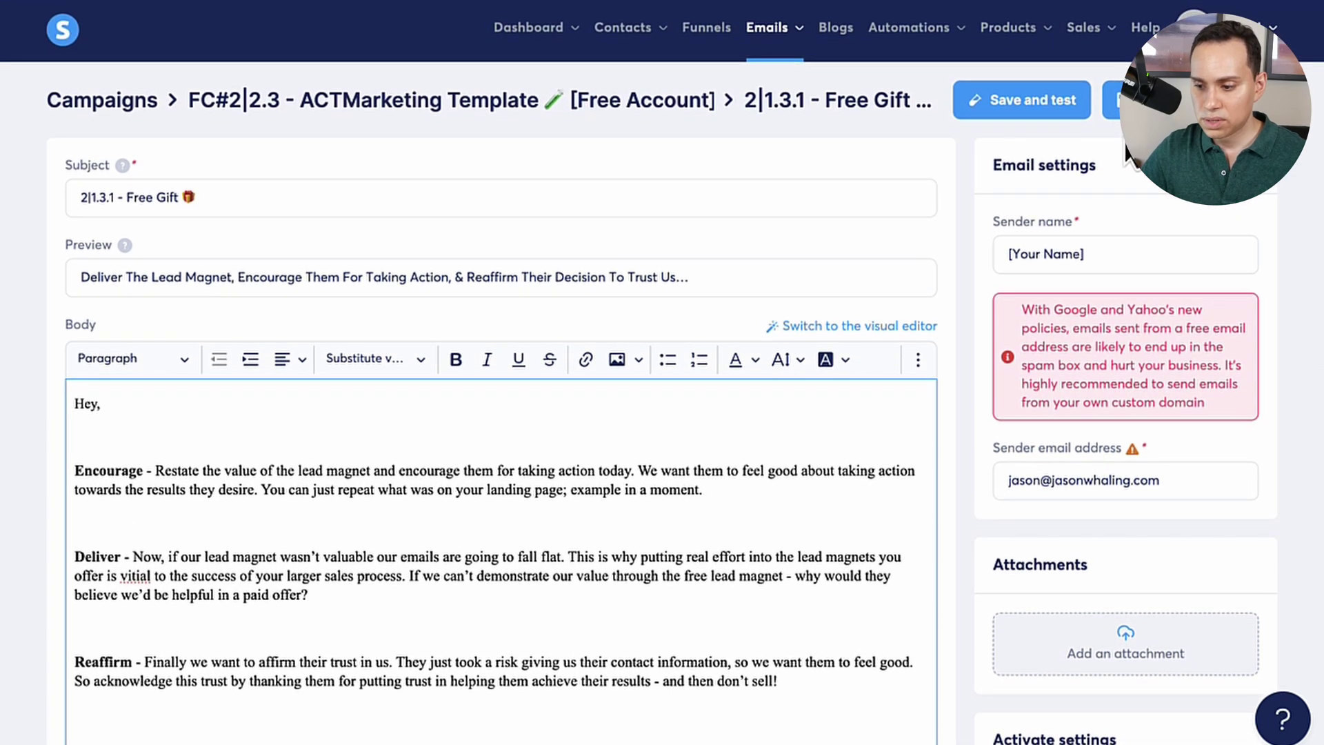
Step: Open the campaign's BIG Roadblock email and view which emails it can be sent after
left_click(118, 109)
left_click(308, 272)
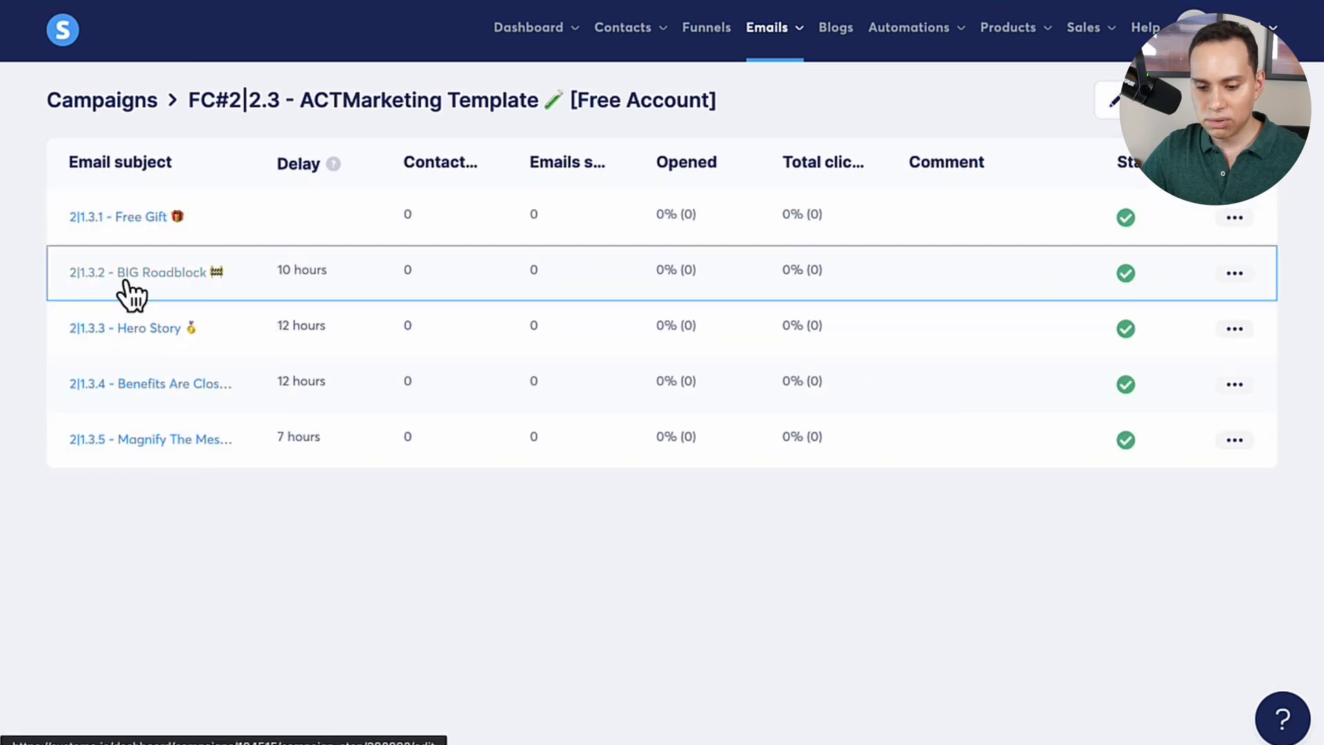
left_click(126, 283)
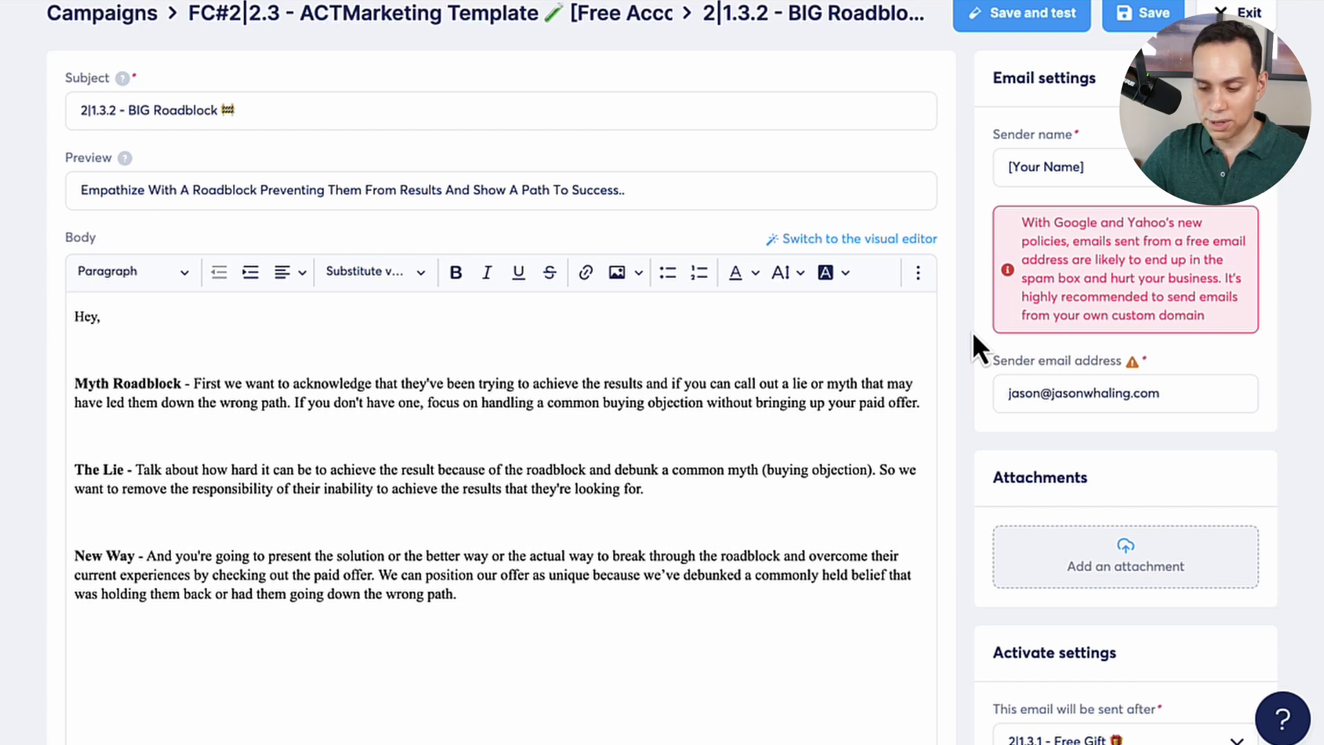
scroll(973, 333, "down", 9)
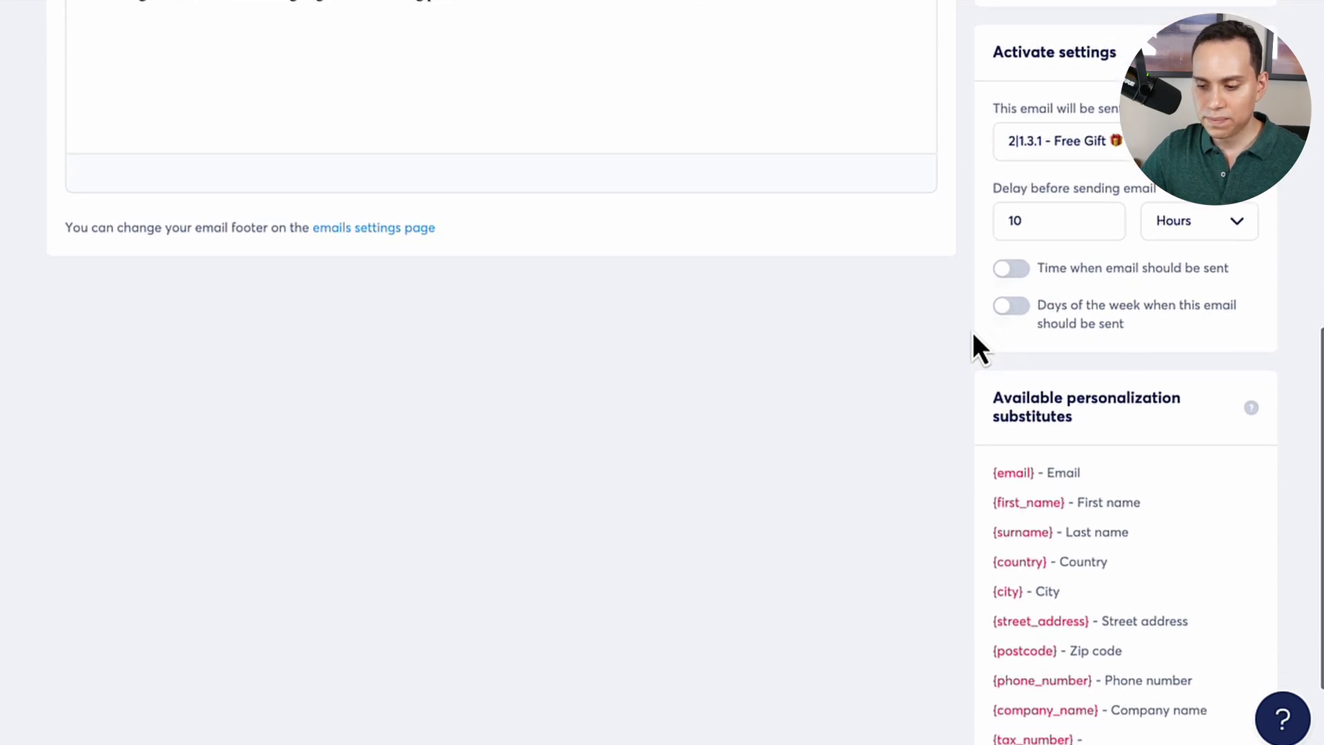
left_click(1134, 143)
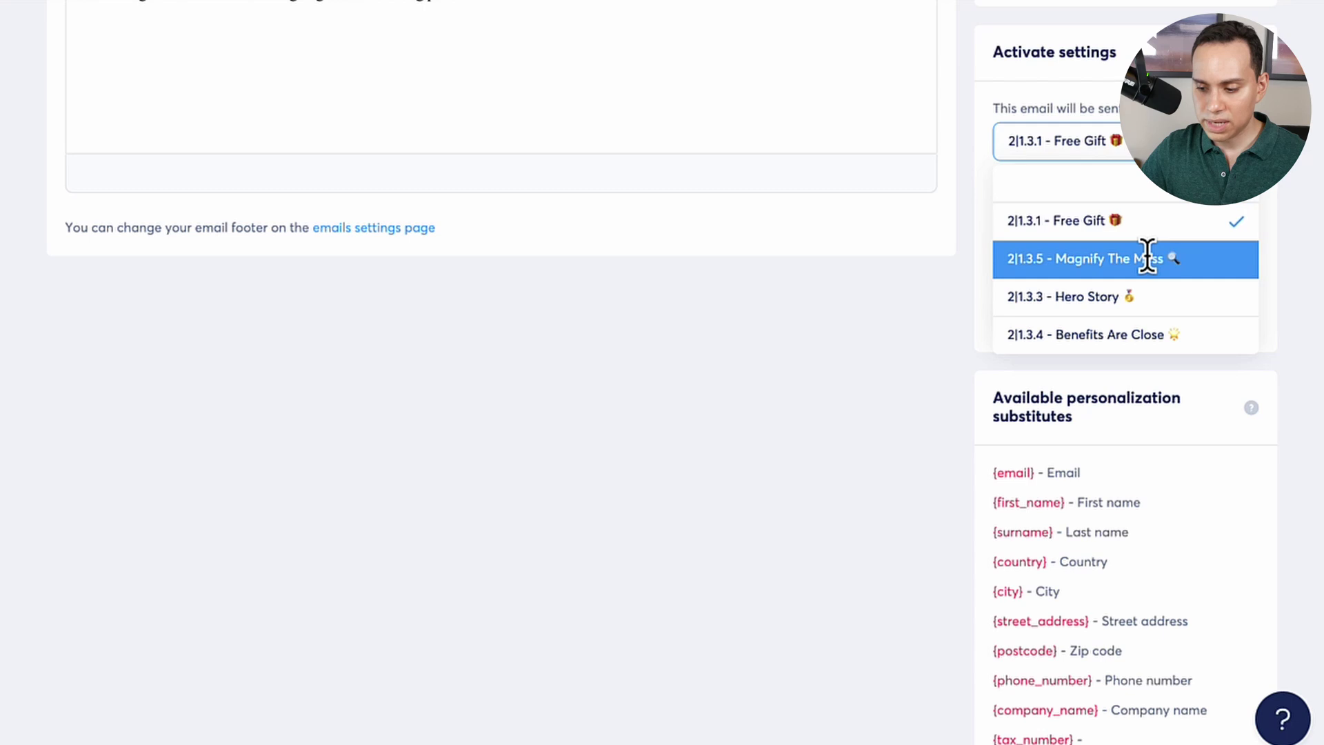
scroll(1147, 258, "down", 3)
scroll(978, 242, "up", 3)
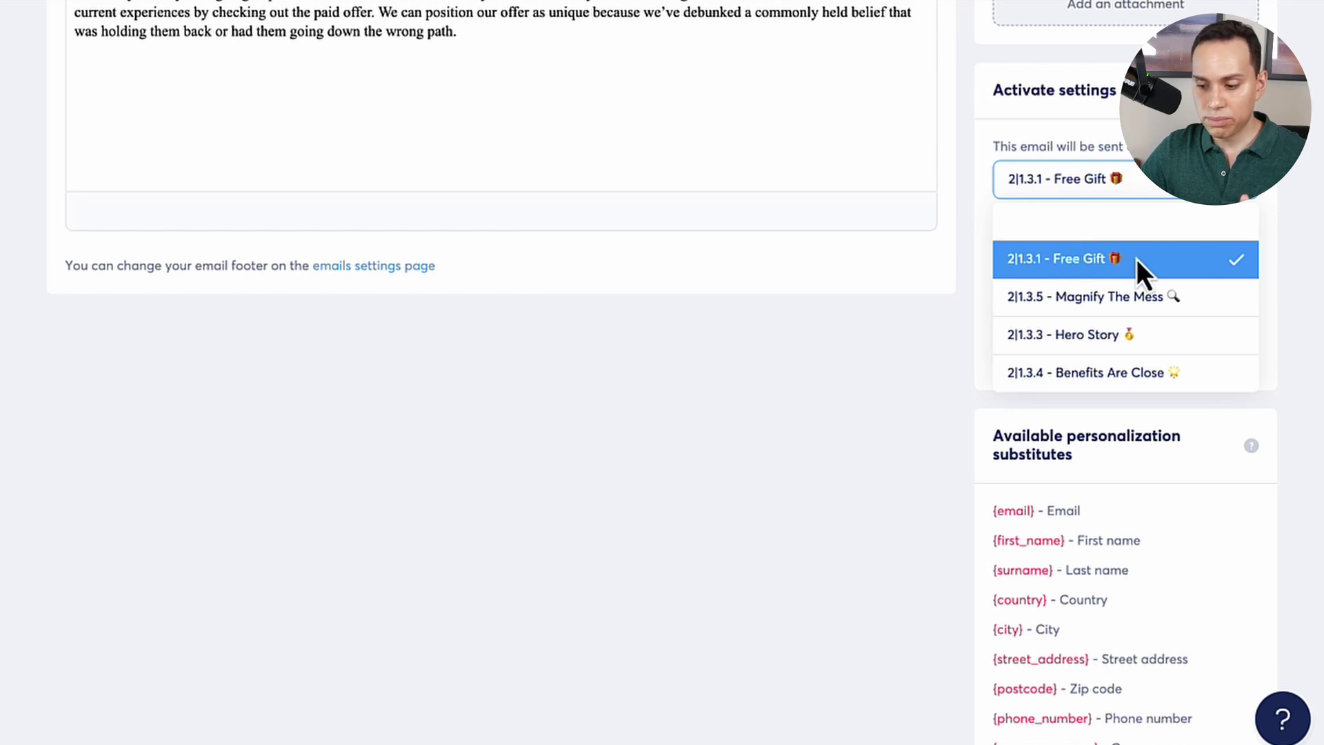
left_click(975, 270)
Step: Examine the delay value and the available delay units for the BIG Roadblock email
left_click(1076, 265)
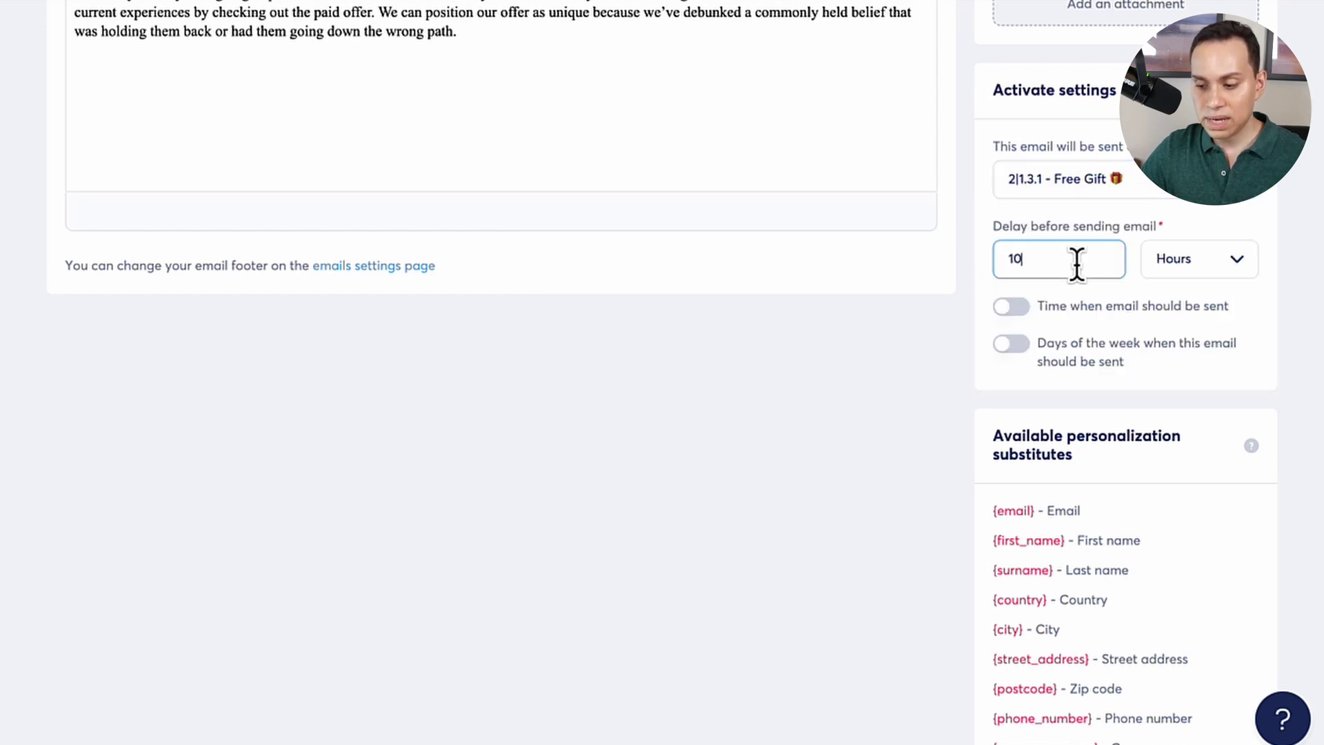
left_click(1252, 256)
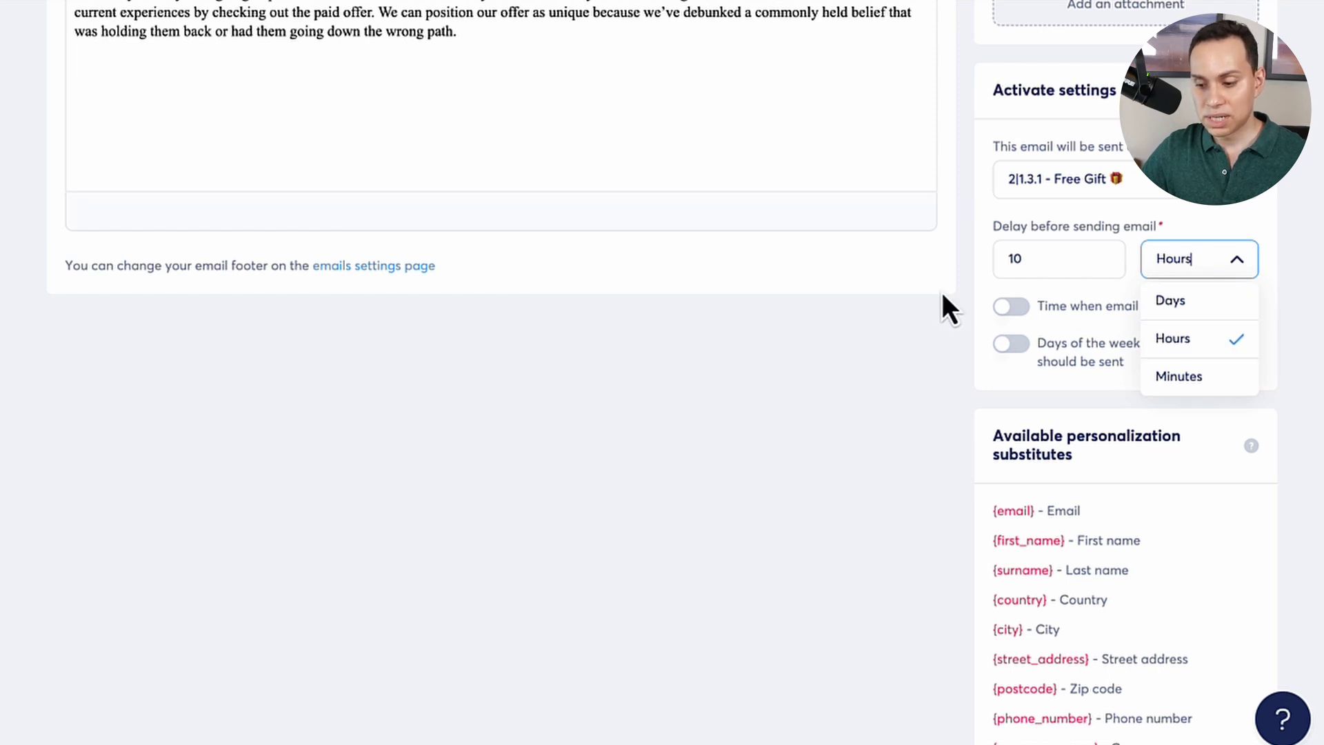
left_click(970, 296)
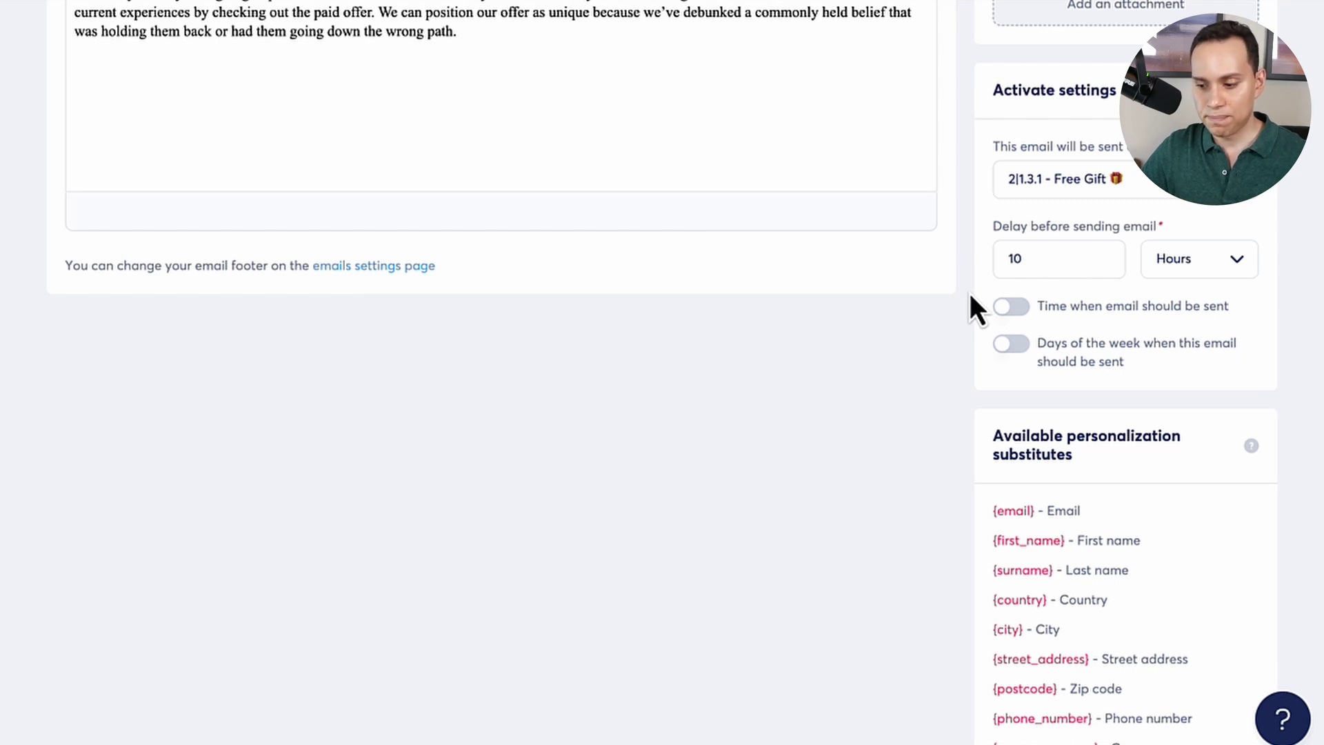
Step: Enable a set sending time and day-of-week sending for the email, excluding Saturday and Sunday
left_click(1012, 312)
left_click(1015, 312)
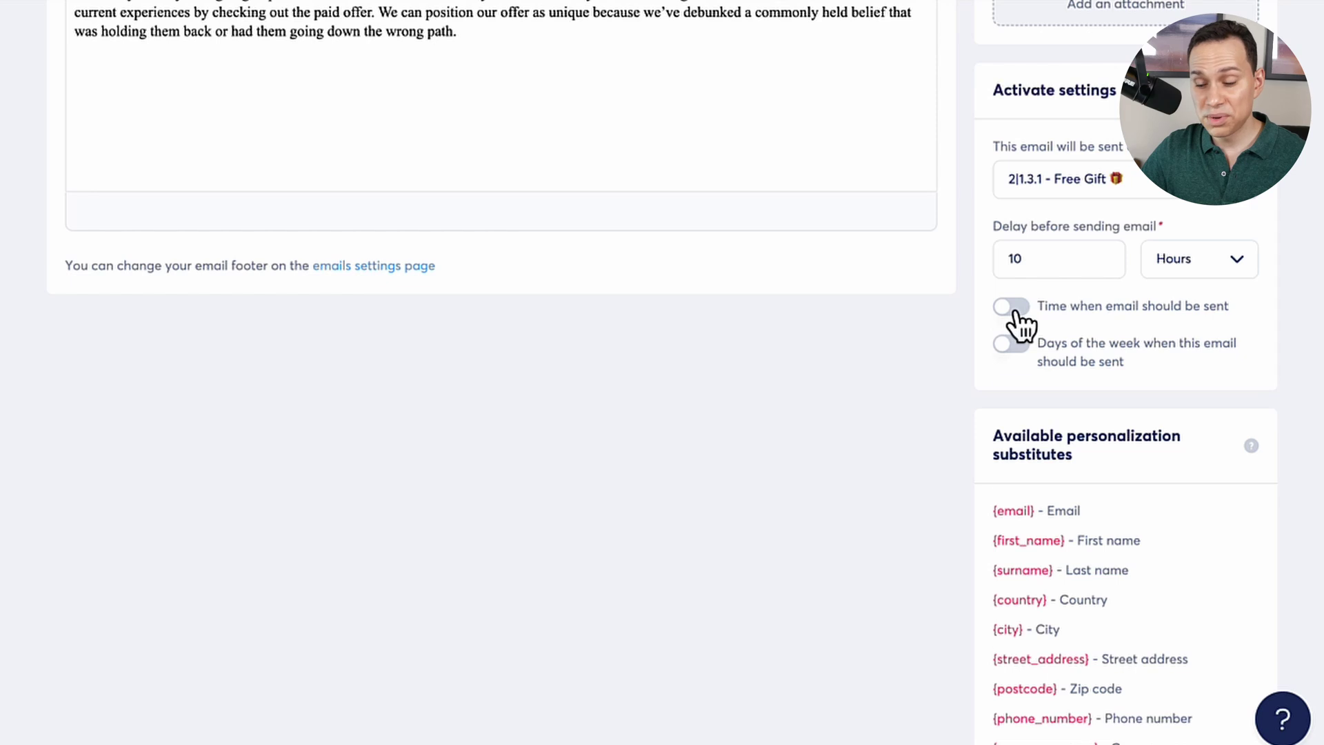
left_click(1018, 313)
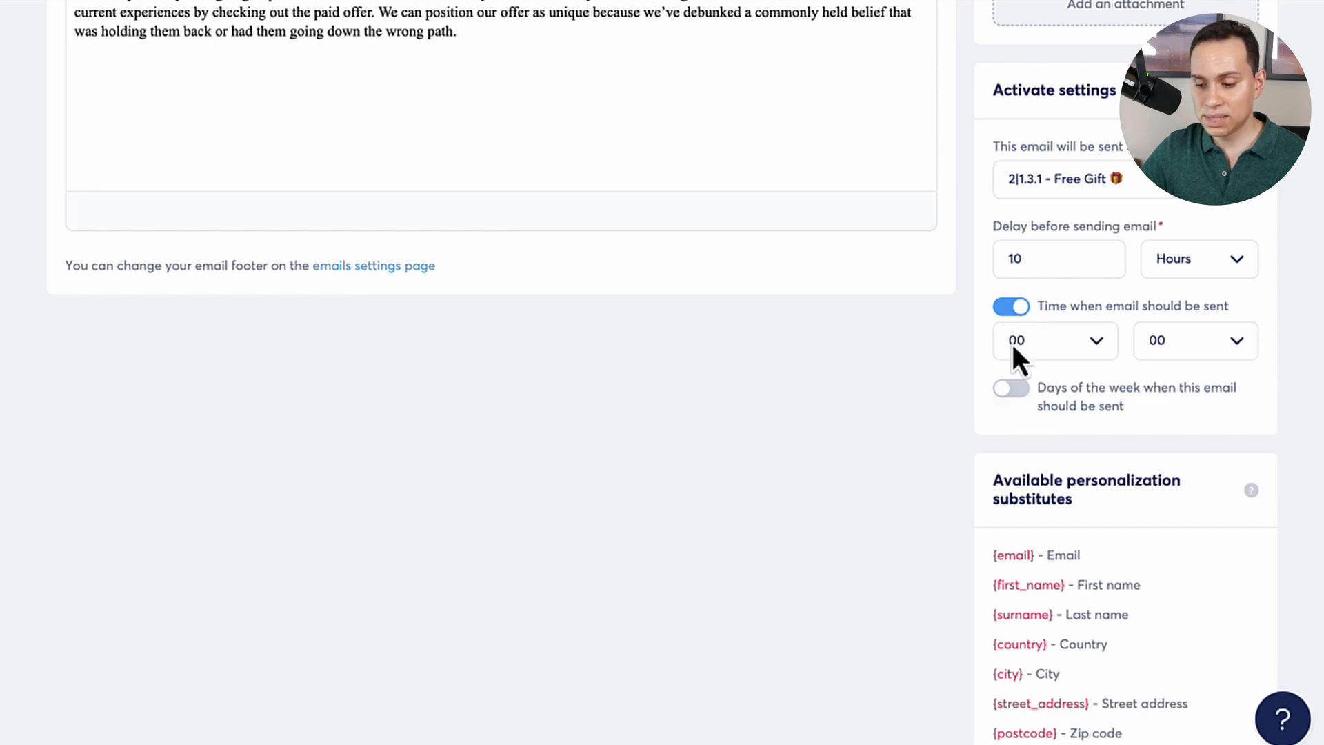
left_click(1014, 390)
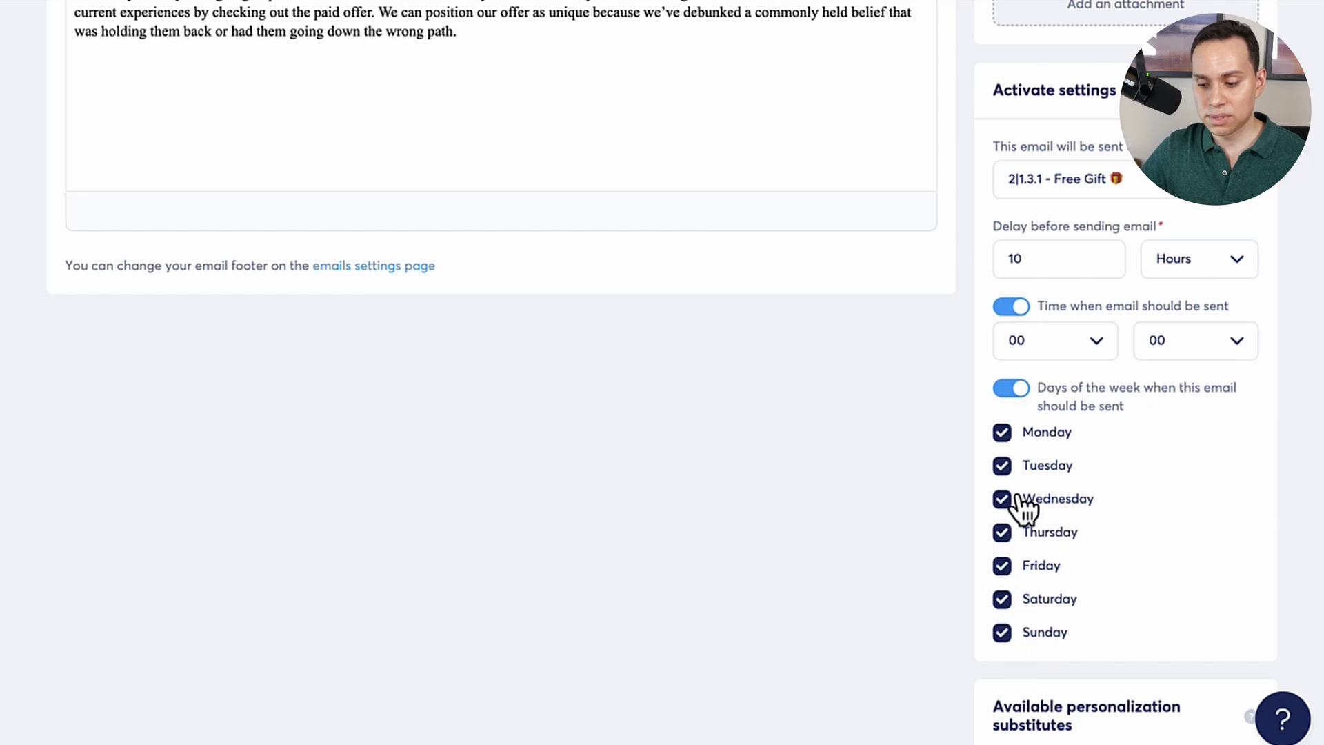
left_click(1003, 600)
left_click(1004, 633)
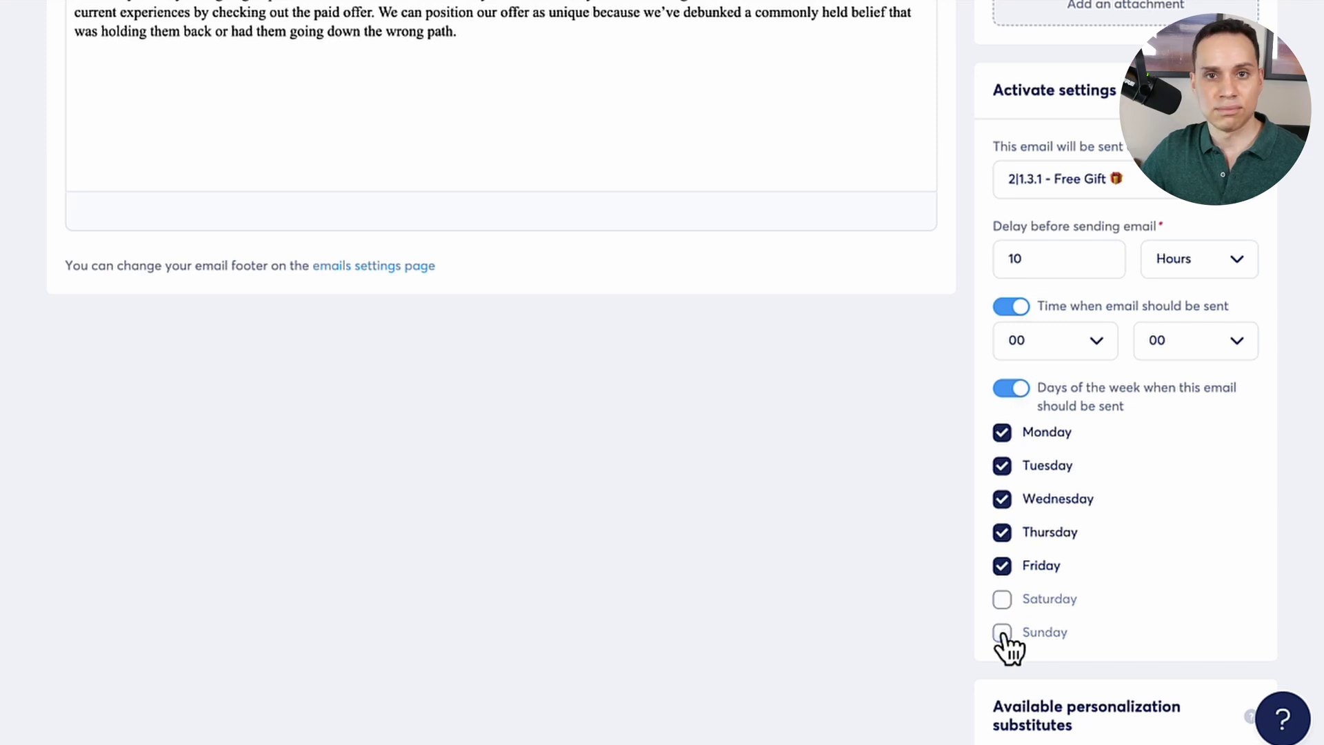
Step: Re-enable Sunday and Saturday and turn off the day-of-week restriction
left_click(1004, 632)
left_click(1003, 600)
left_click(1011, 399)
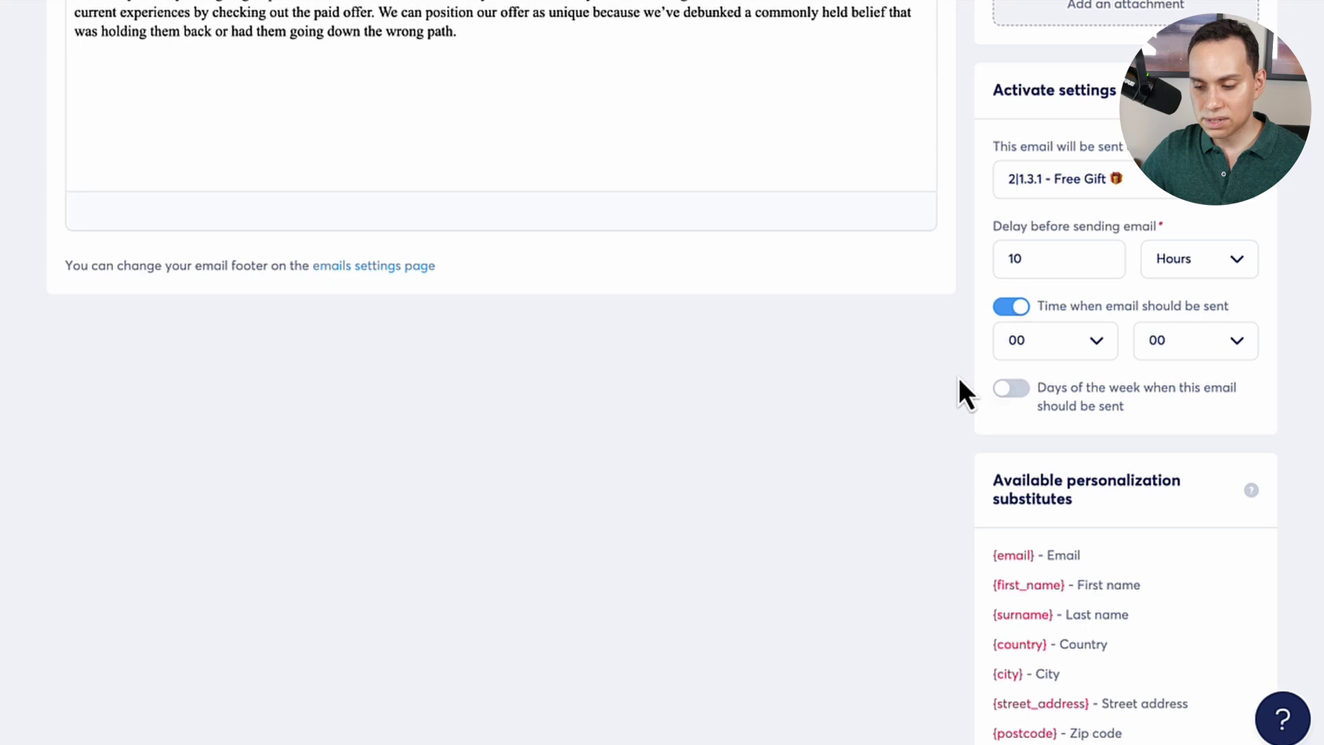
Step: Review the BIG Roadblock email's body, covering the Myth Roadblock, The Lie and New Way paragraphs
scroll(959, 378, "up", 10)
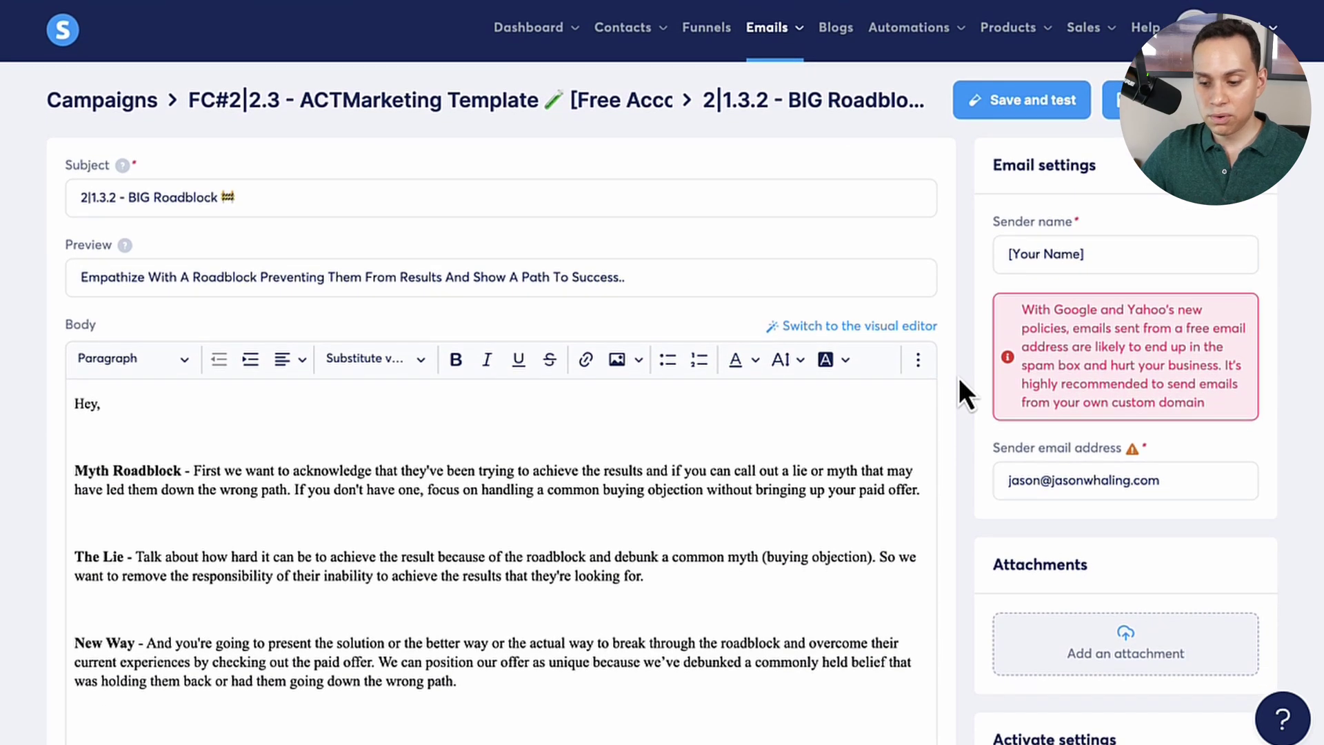
scroll(959, 378, "down", 1)
left_click(269, 384)
scroll(364, 405, "up", 1)
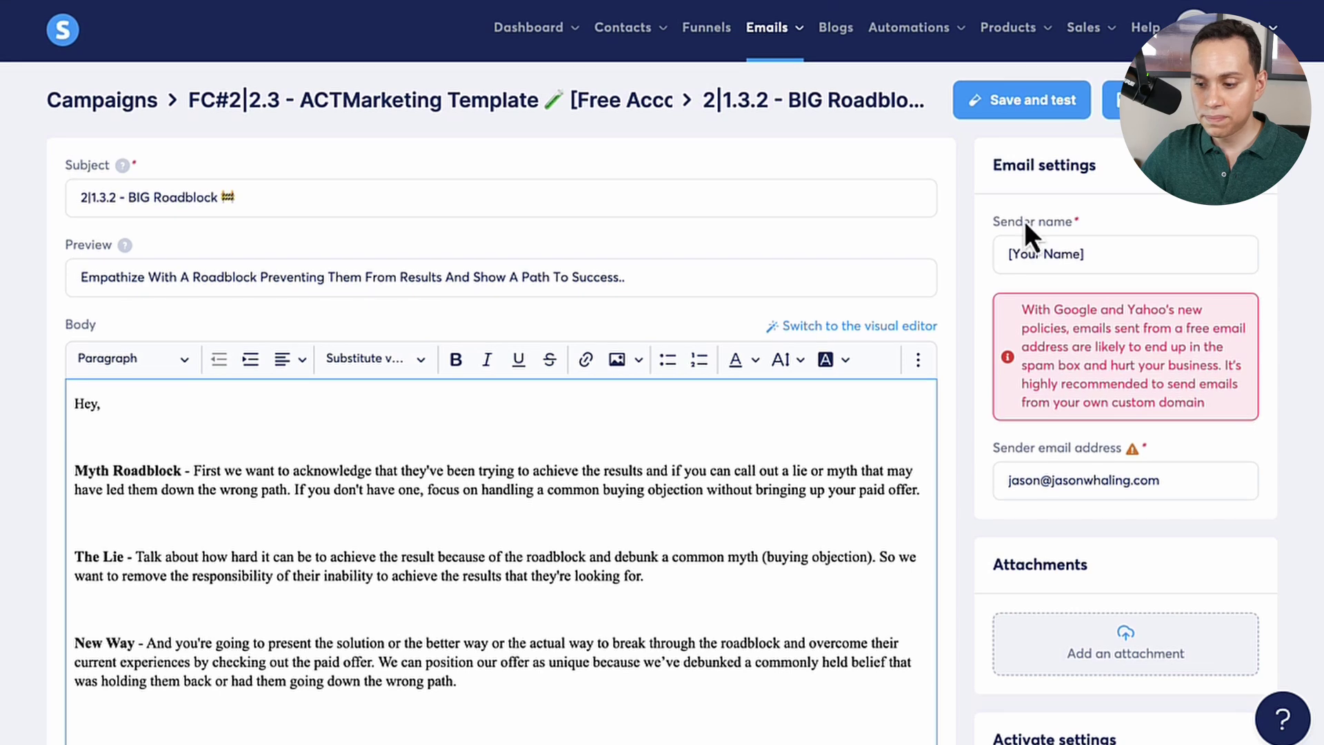
Step: View the test-email option, close it without sending, and return to the campaign's email list
left_click(1026, 109)
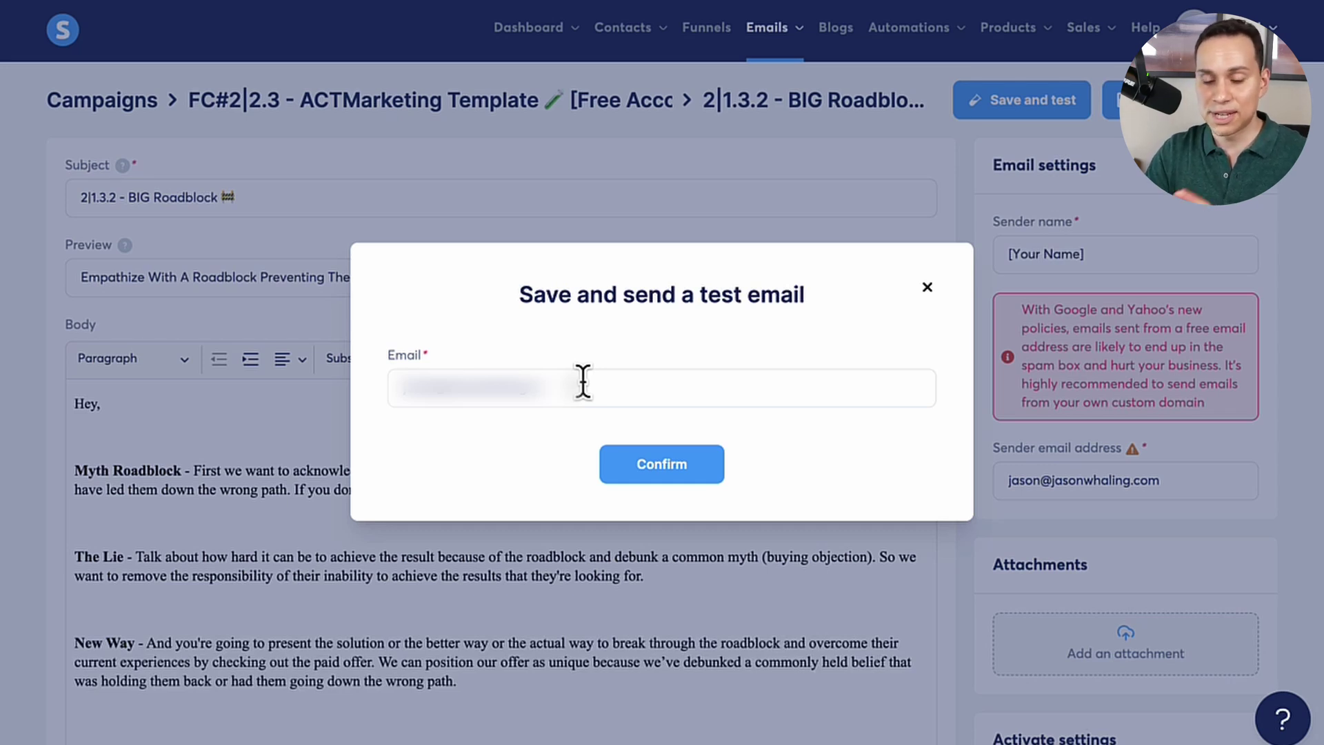
left_click(927, 287)
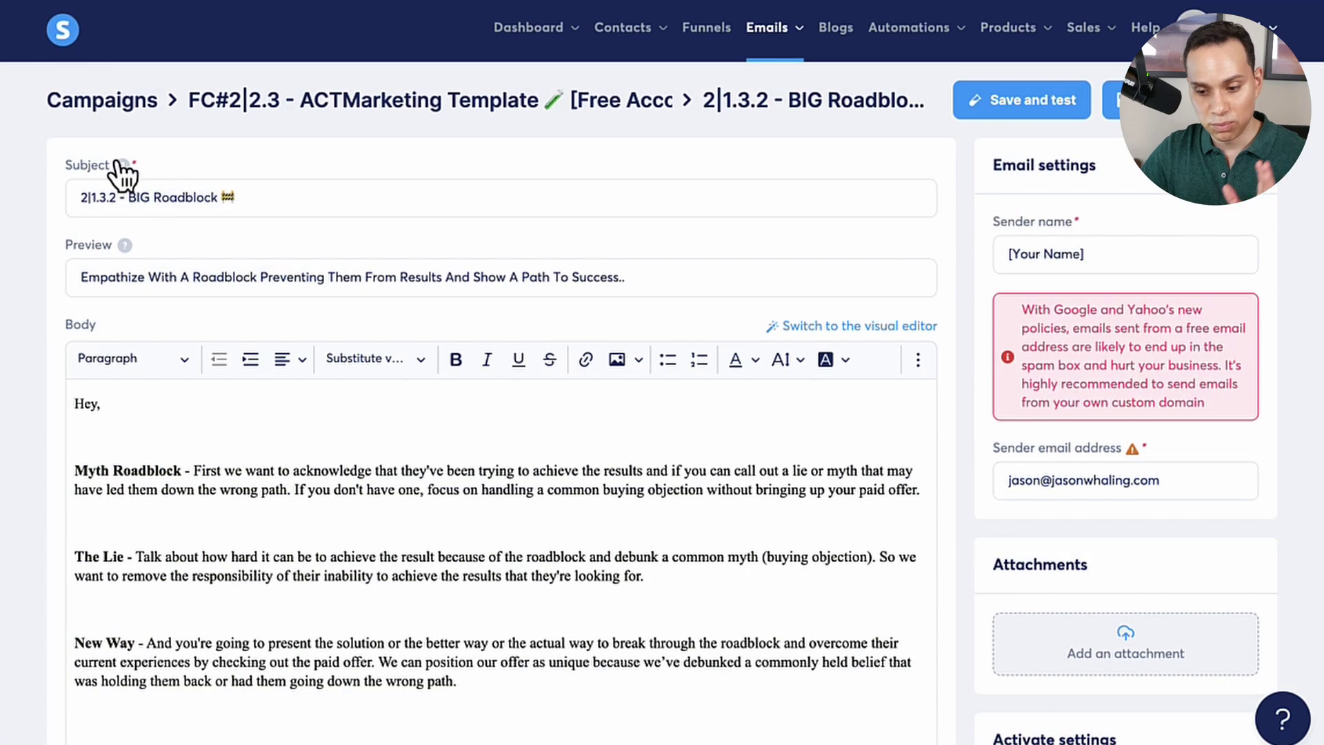
left_click(434, 104)
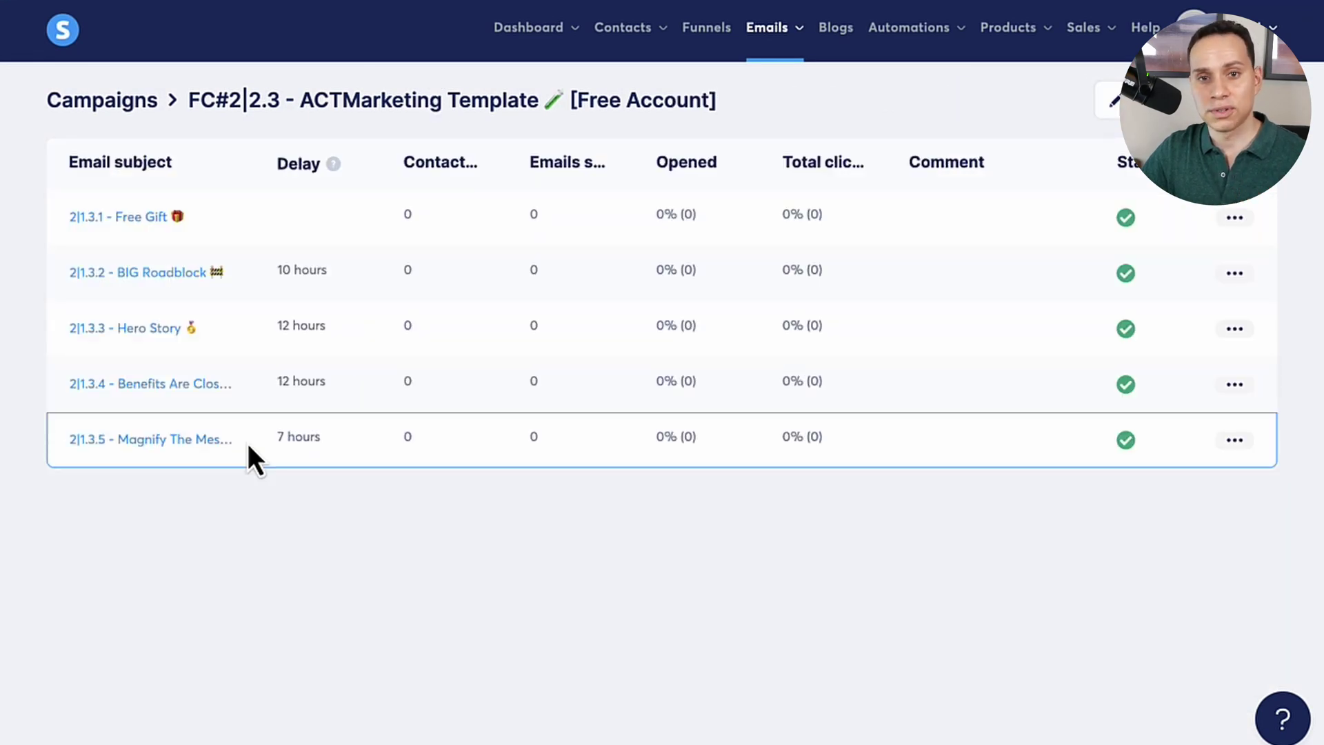
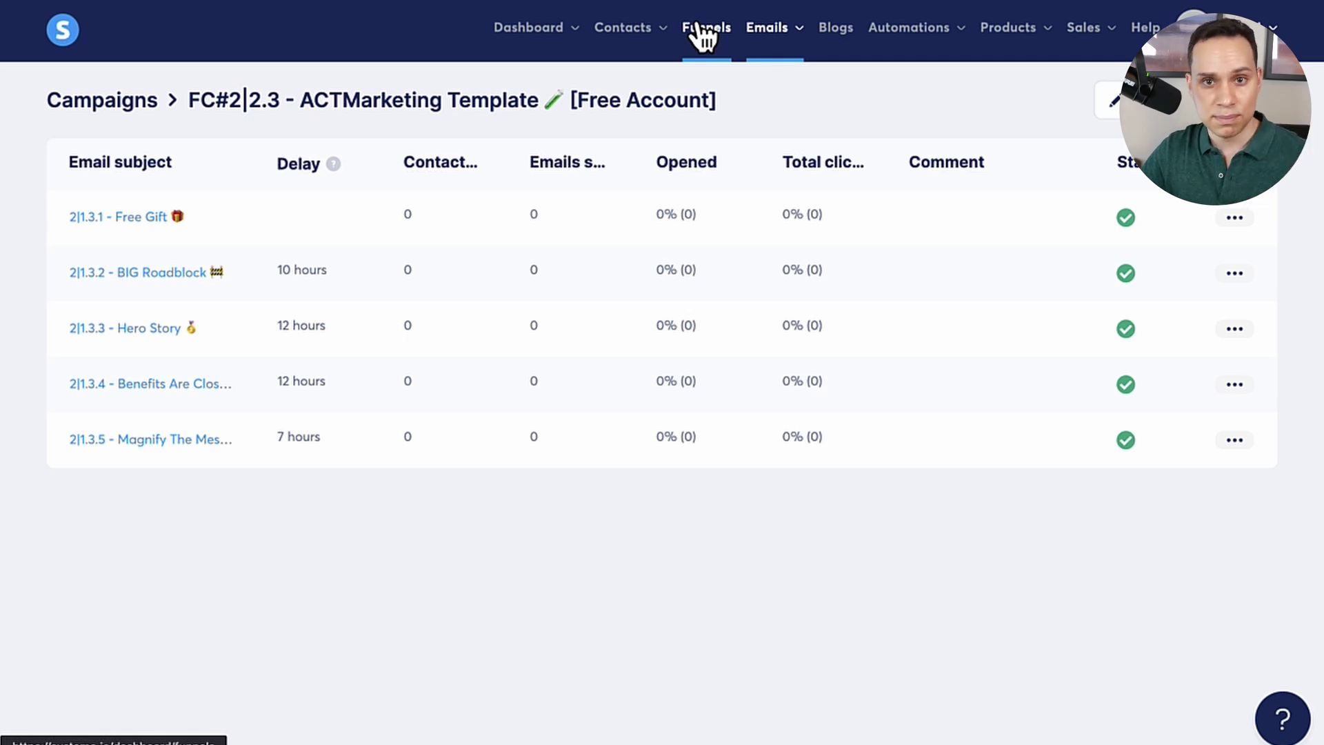
Step: Open the 2|2.2 - Landing Page step of the T2| Demo Funnel
left_click(703, 31)
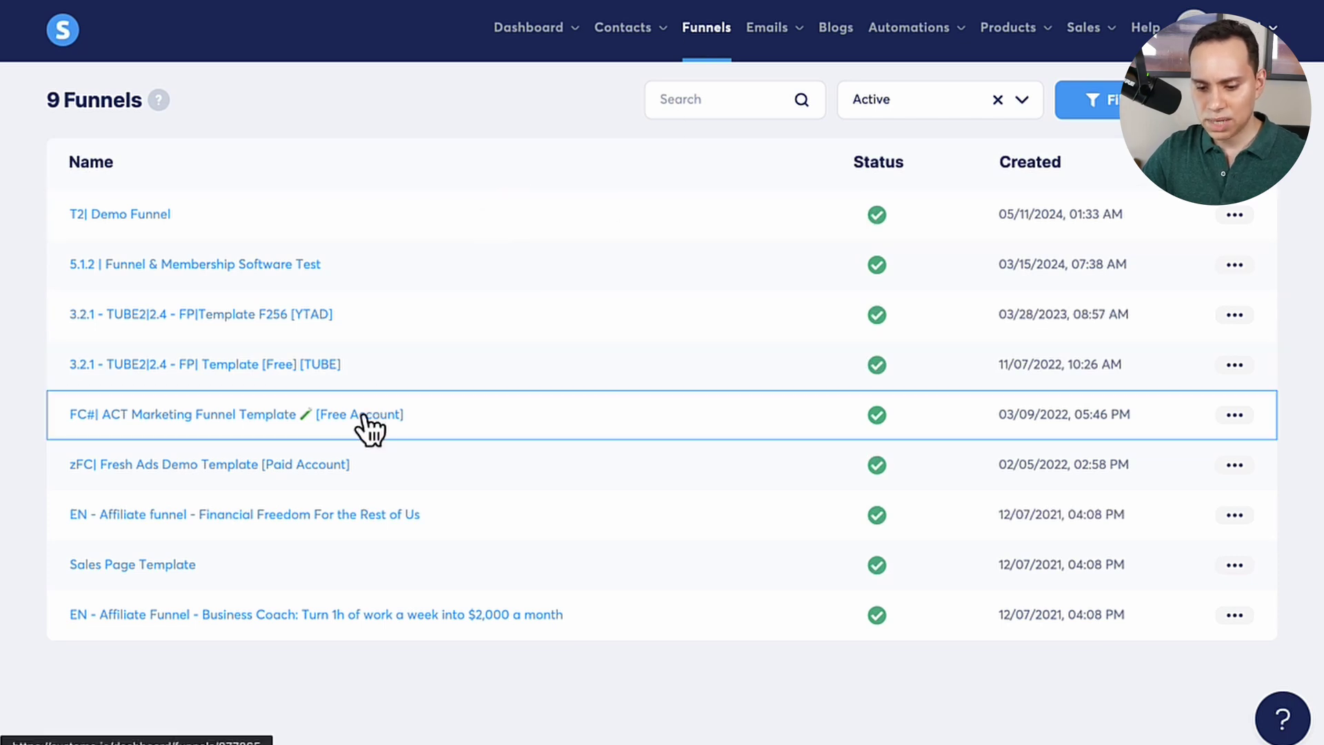
left_click(138, 216)
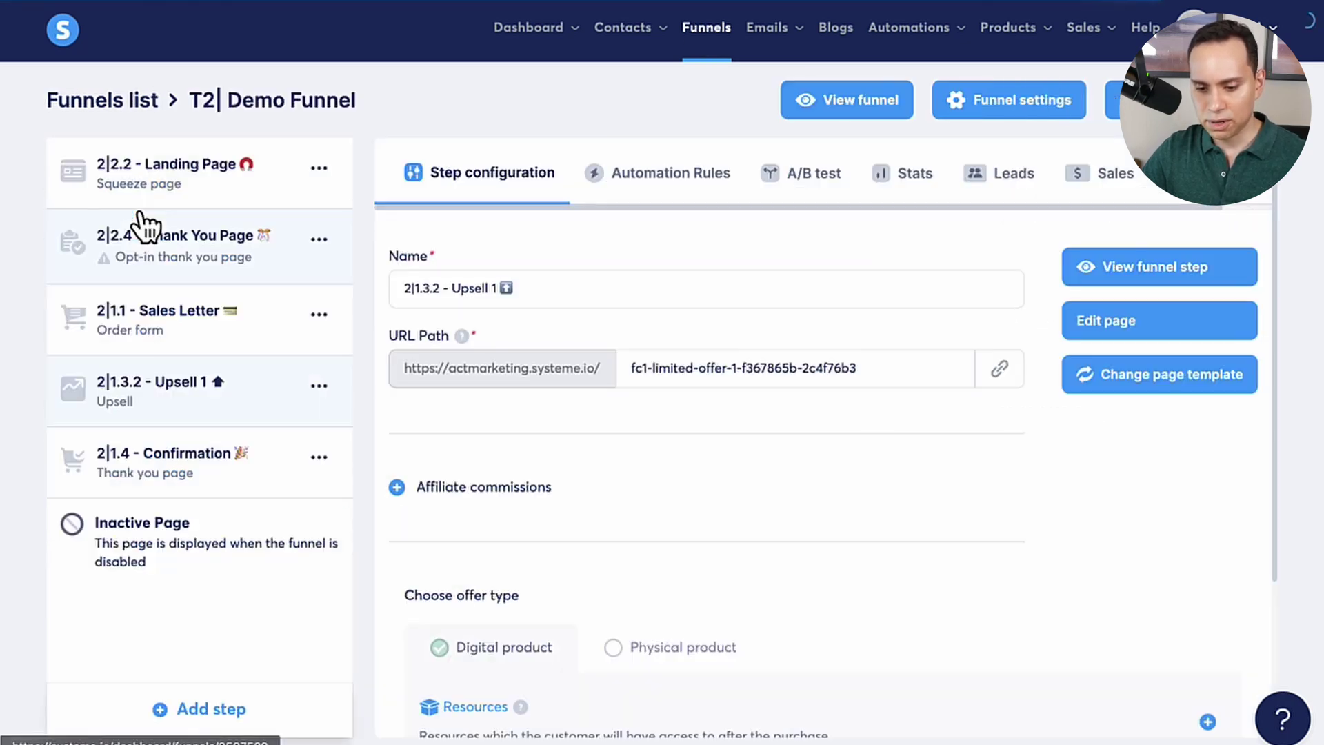
left_click(206, 183)
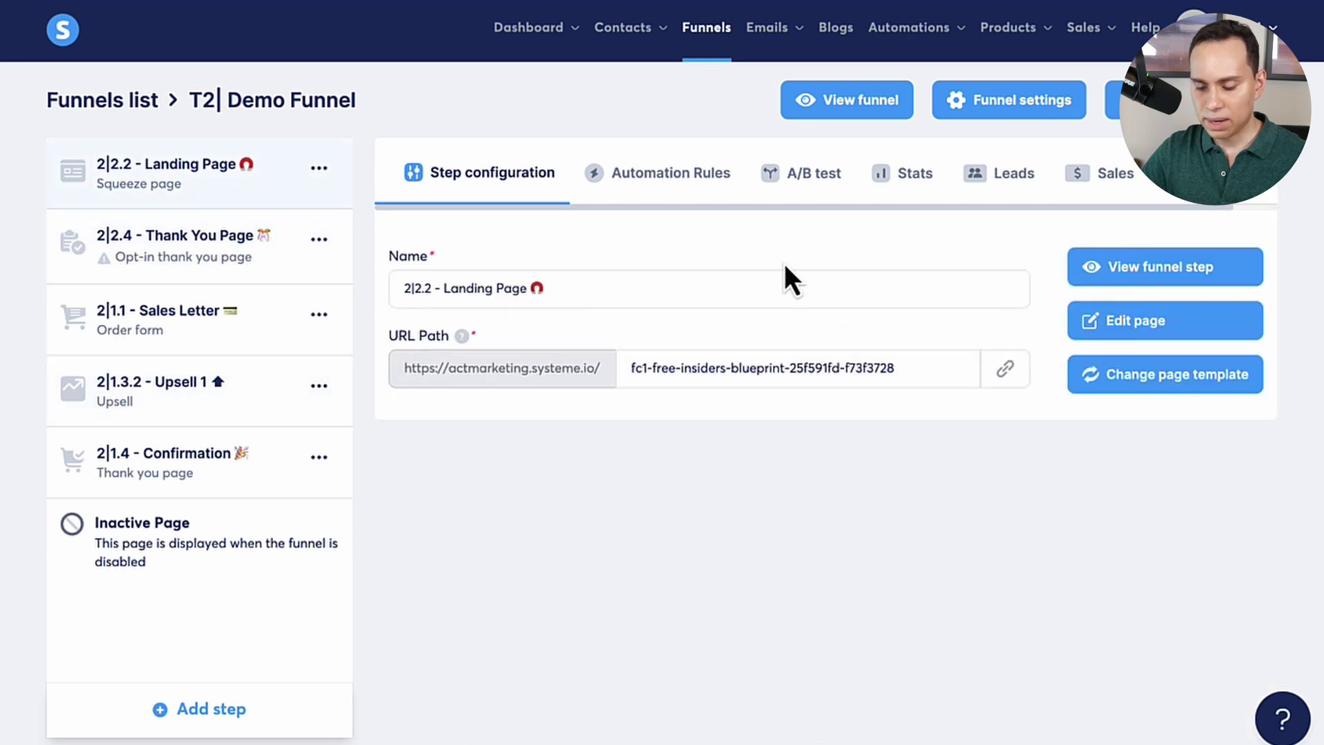
Step: Add an automation rule with the "Funnel step form subscribed" trigger to the Landing Page step
left_click(710, 178)
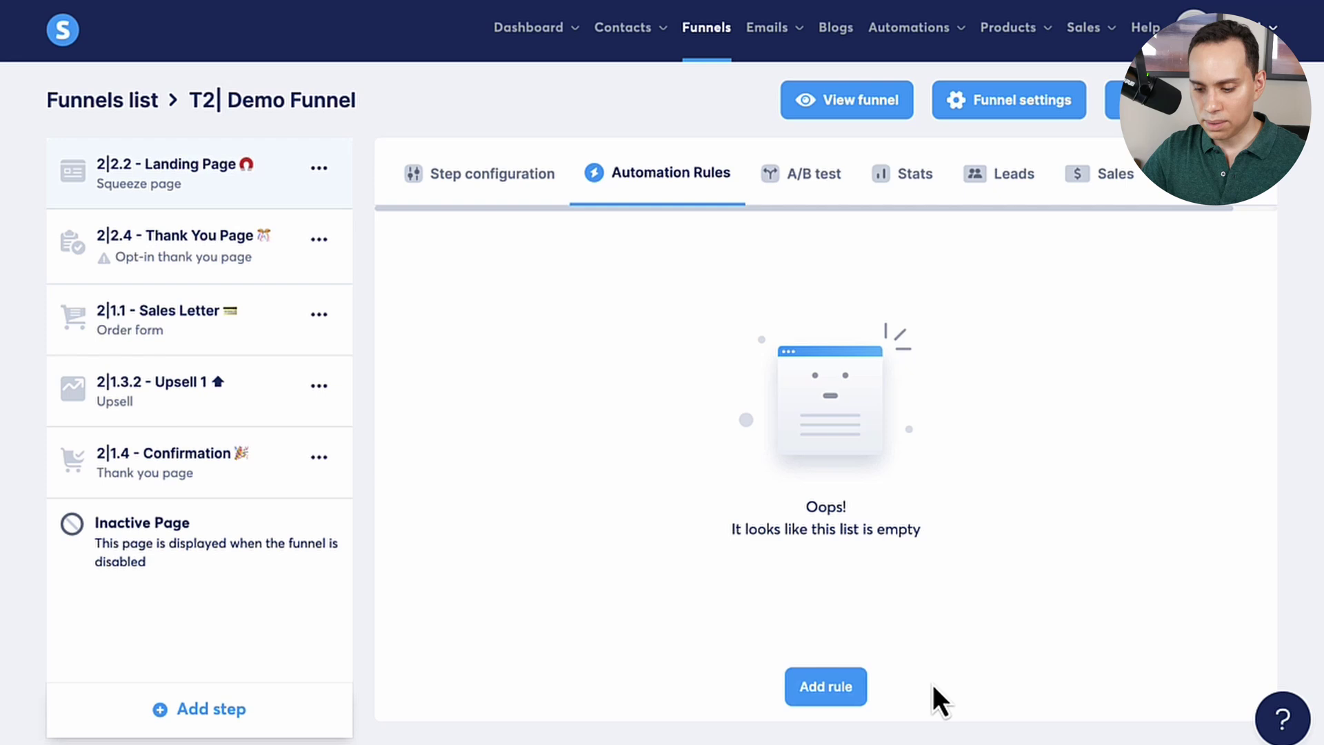
left_click(840, 692)
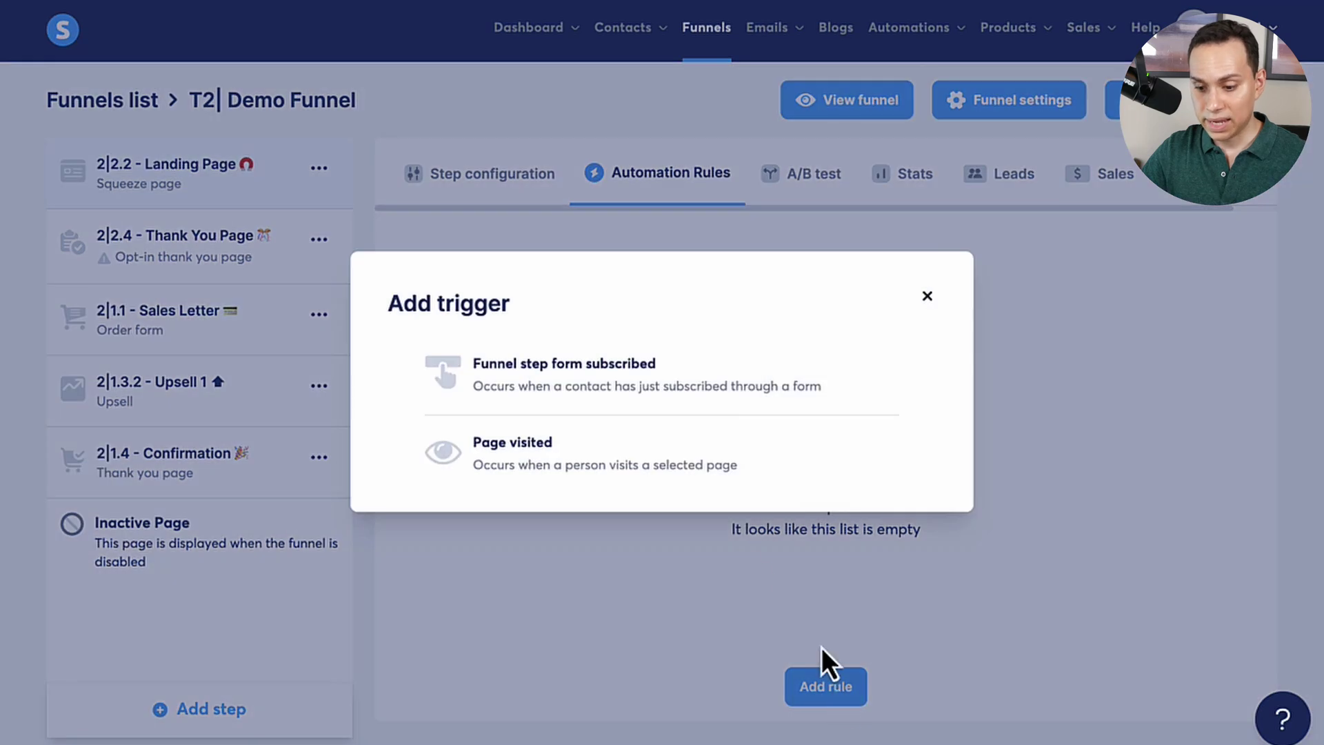
left_click(593, 375)
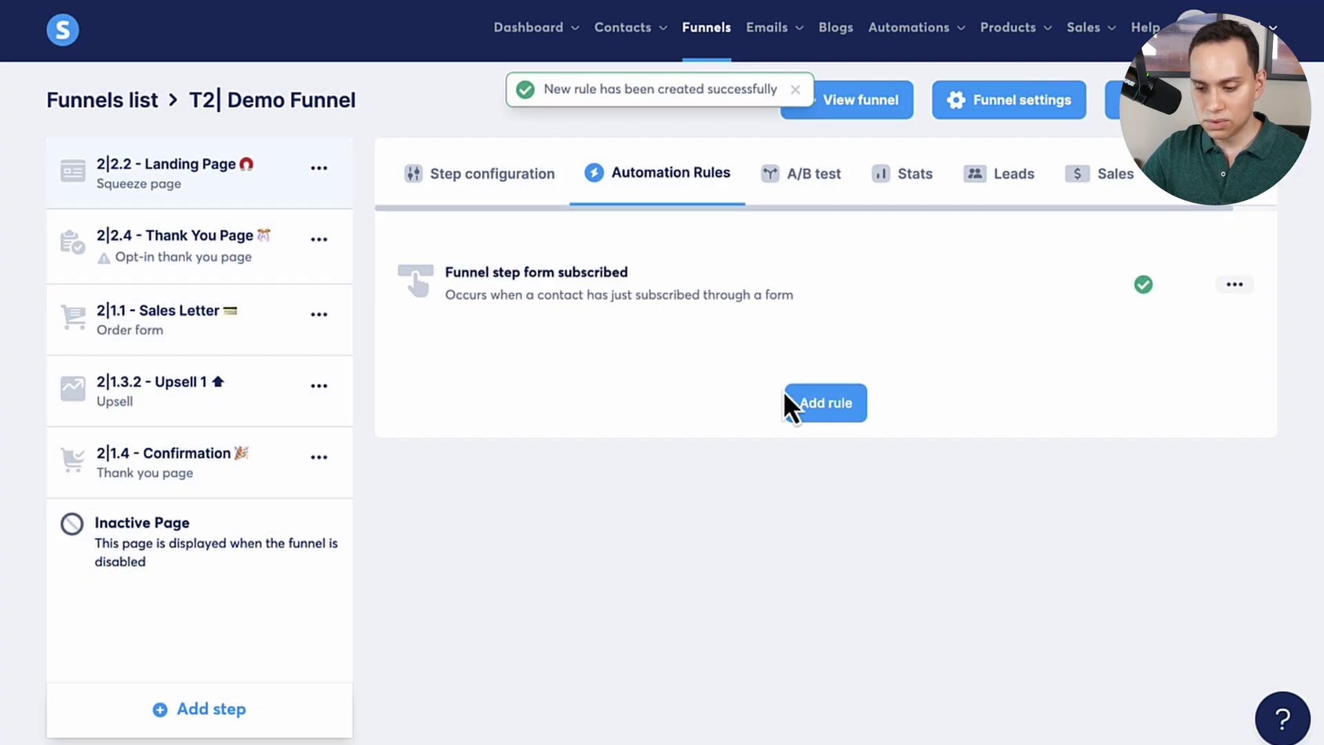
left_click(821, 407)
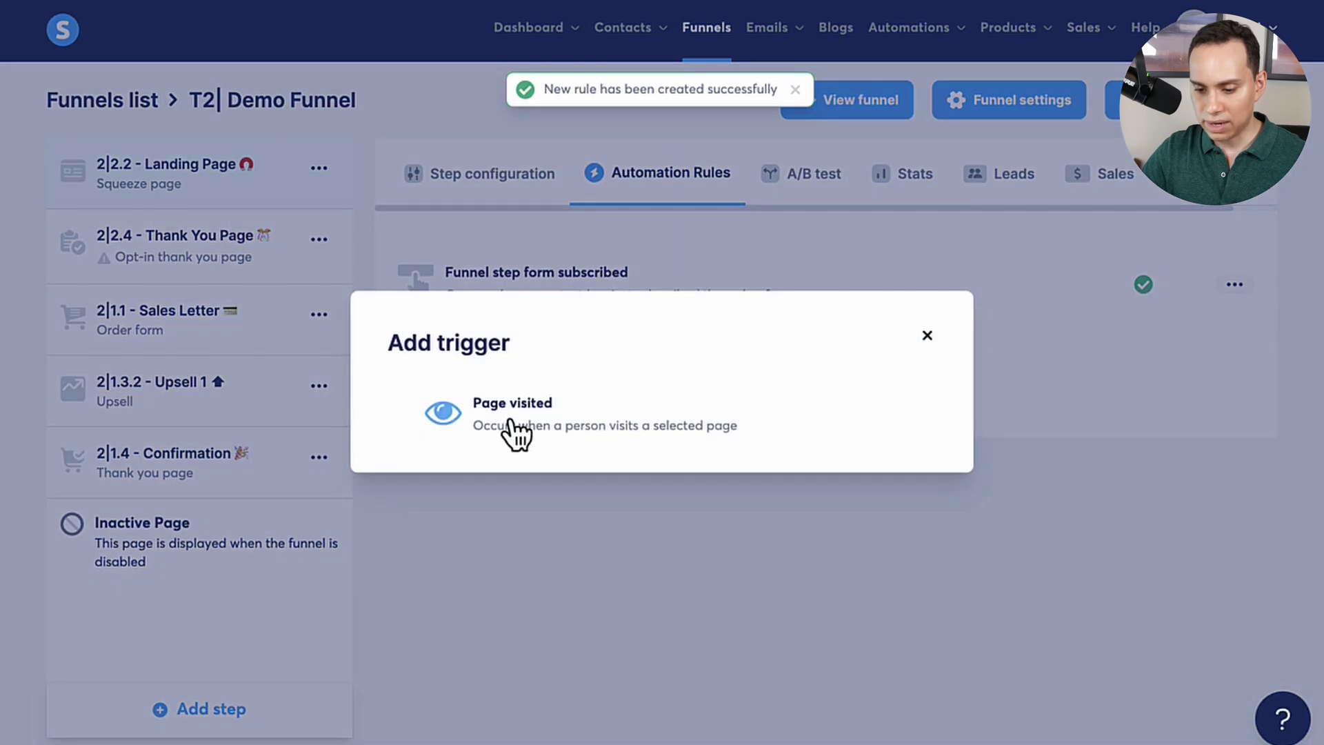
left_click(928, 338)
Step: Open the "Funnel step form subscribed" rule for editing and add a "Subscribe to campaign" action
left_click(1234, 284)
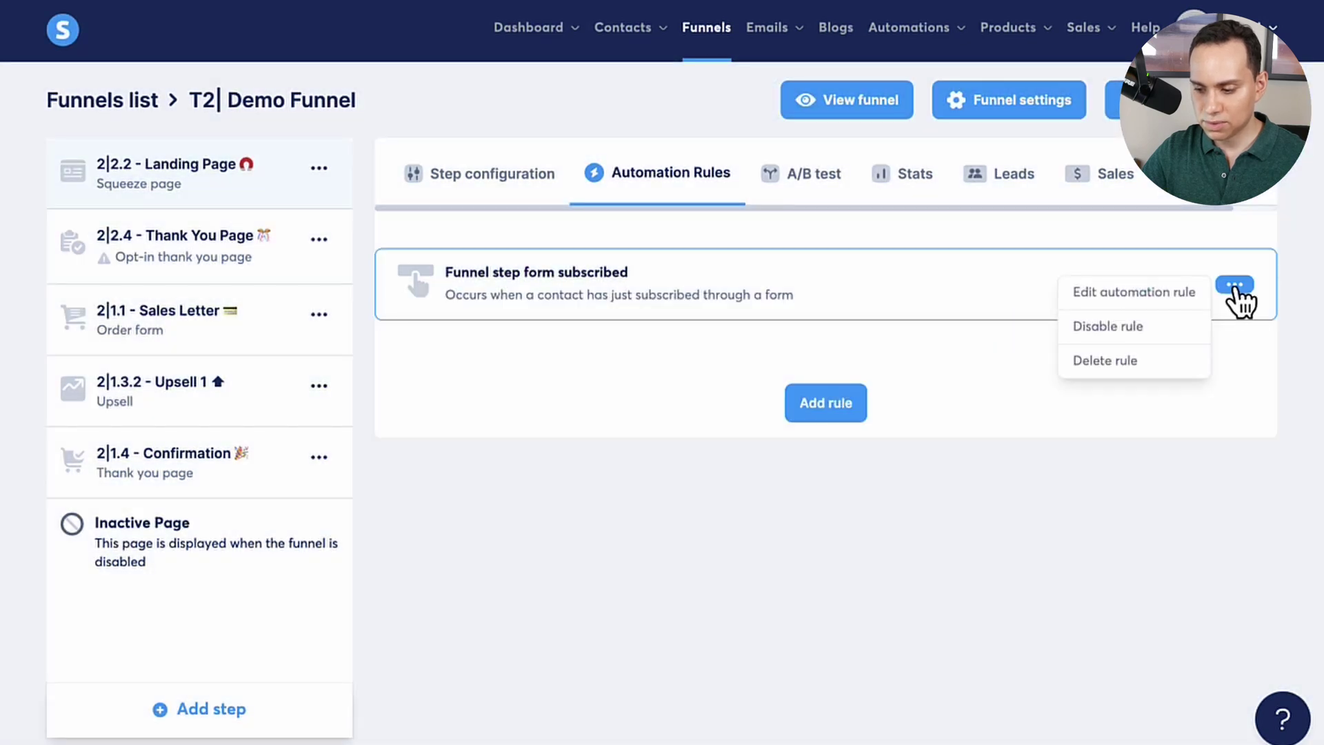
left_click(652, 289)
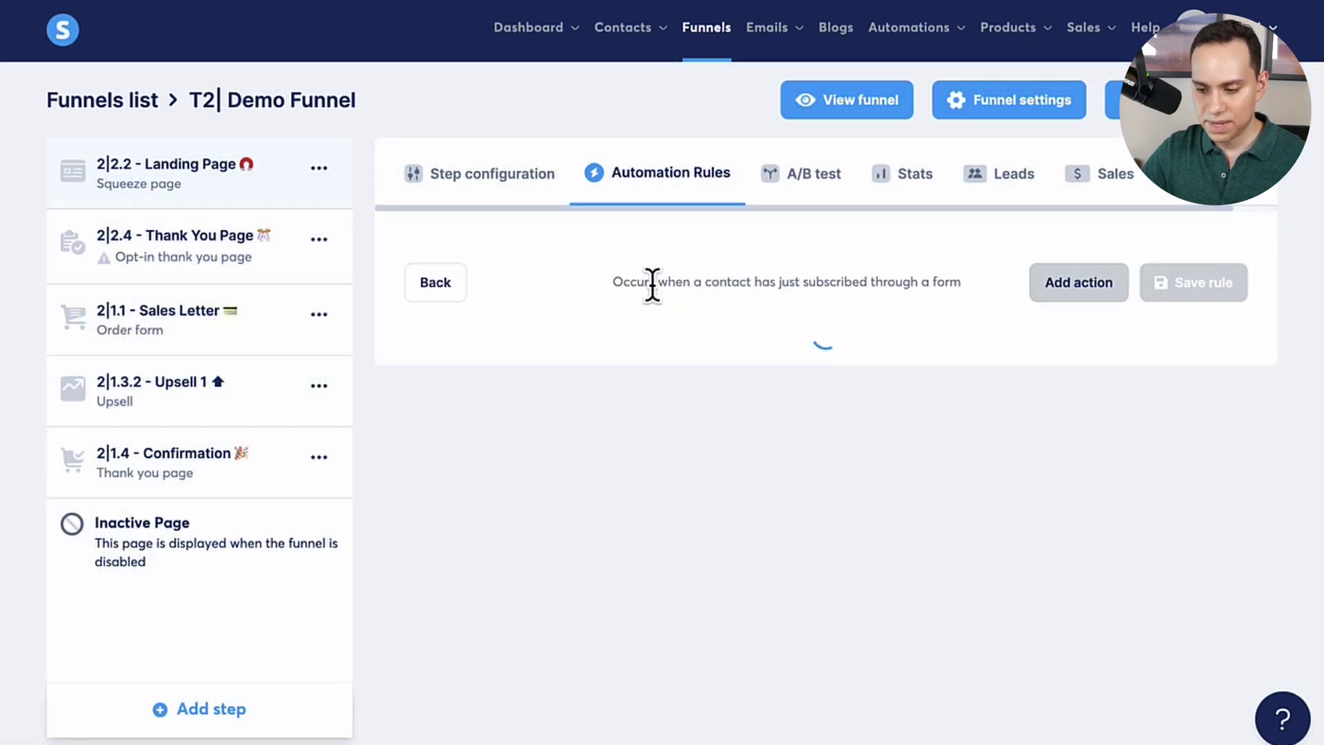
left_click(1080, 284)
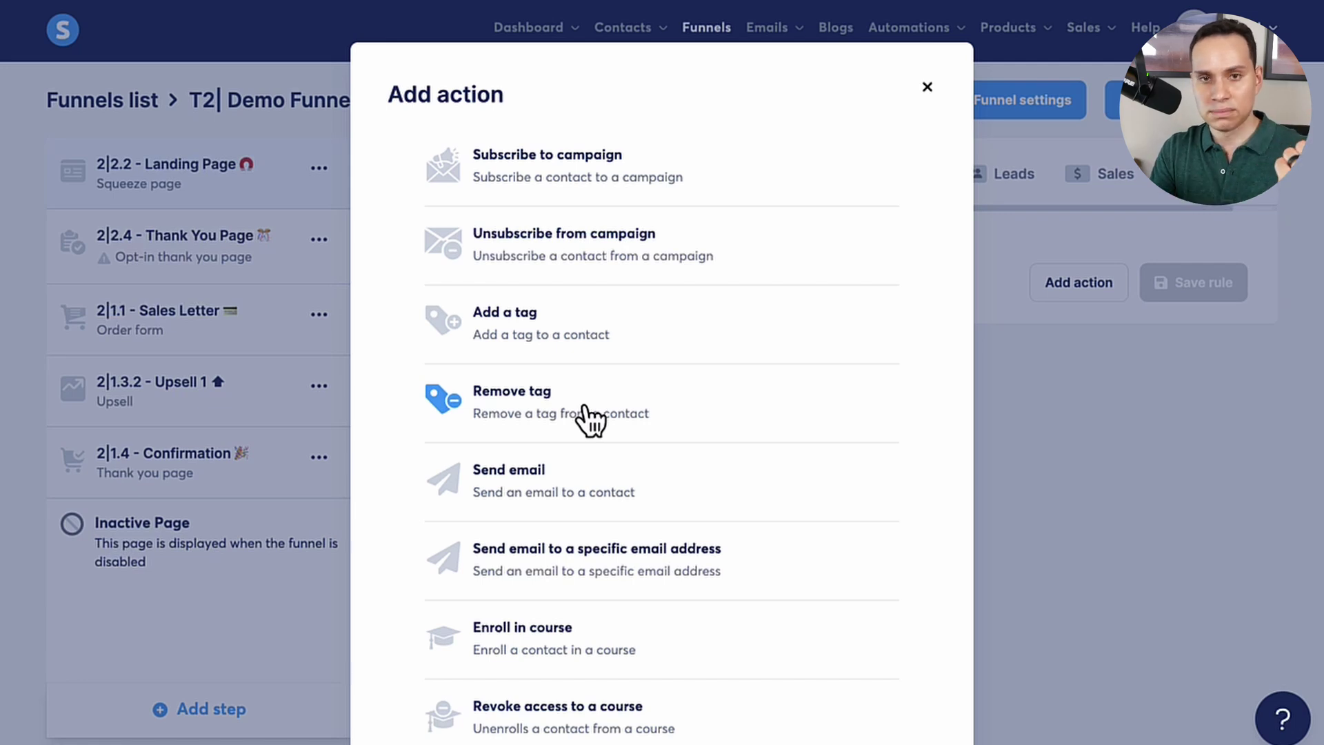
scroll(585, 414, "down", 7)
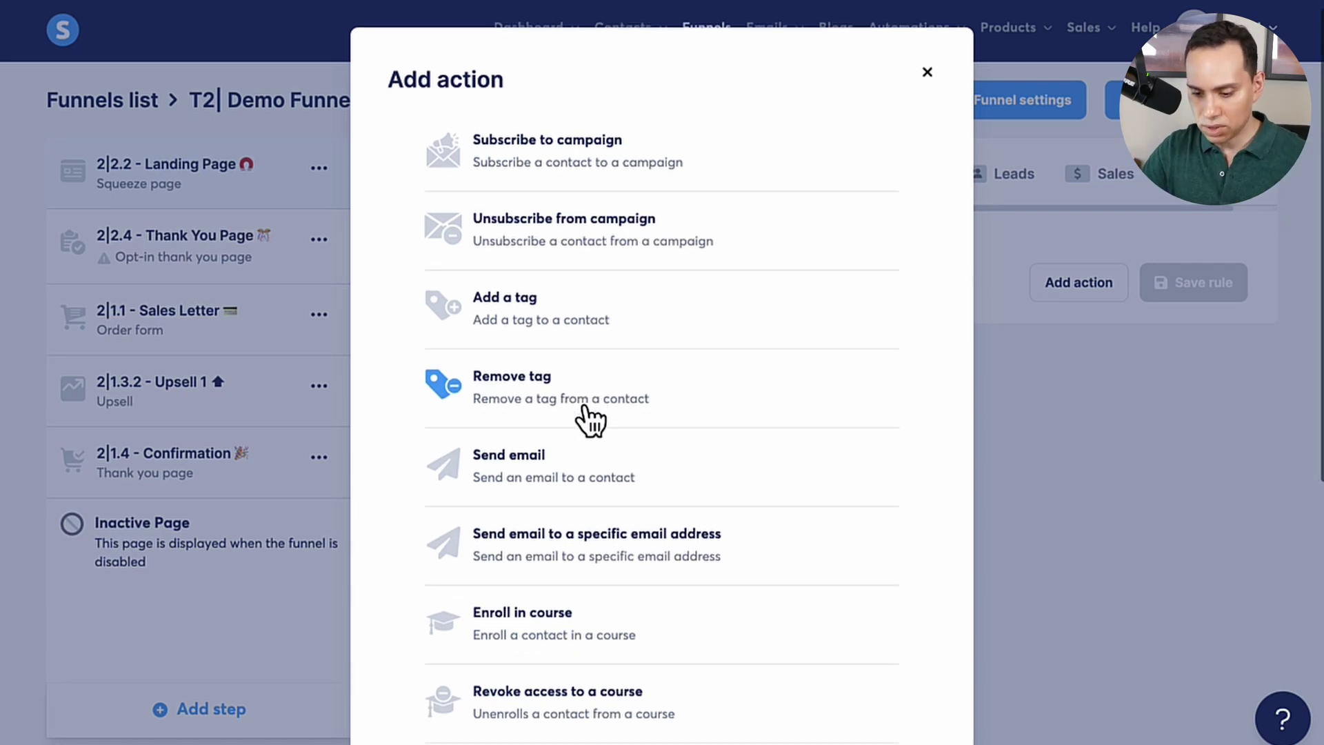
scroll(585, 411, "up", 7)
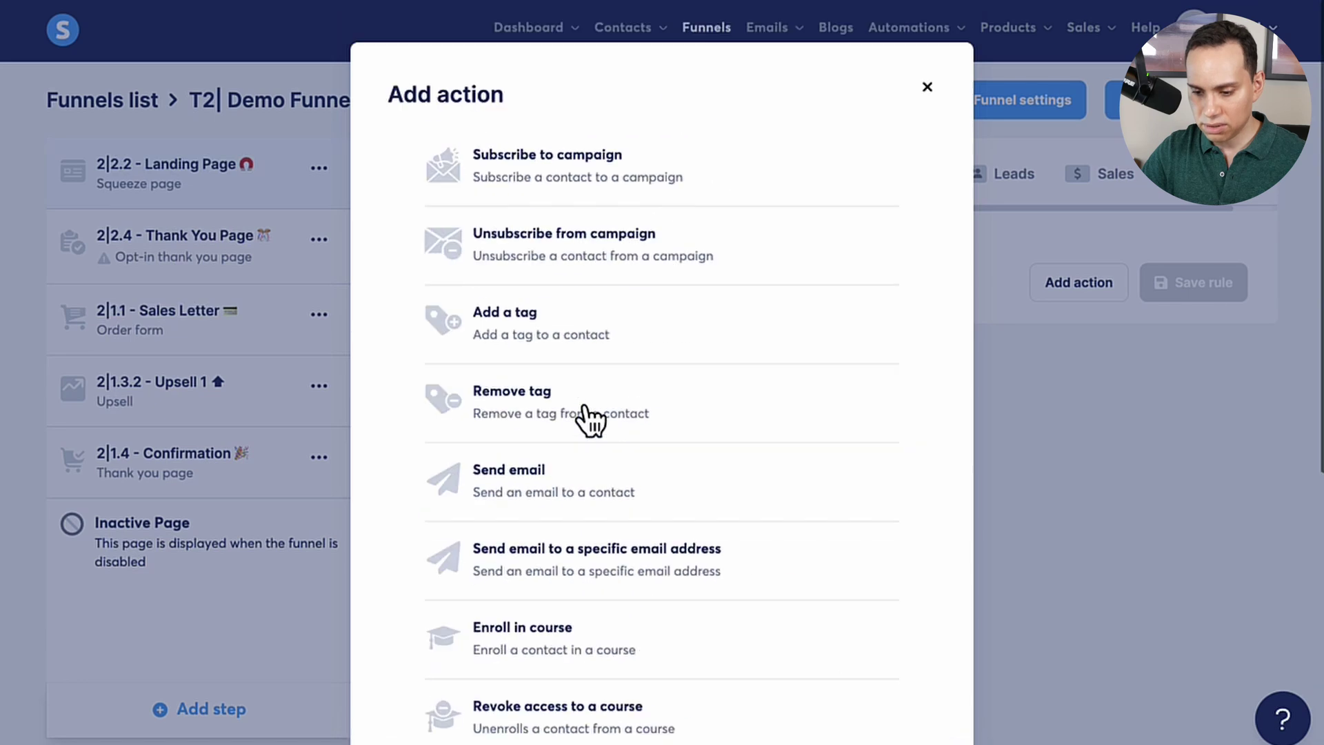
left_click(550, 167)
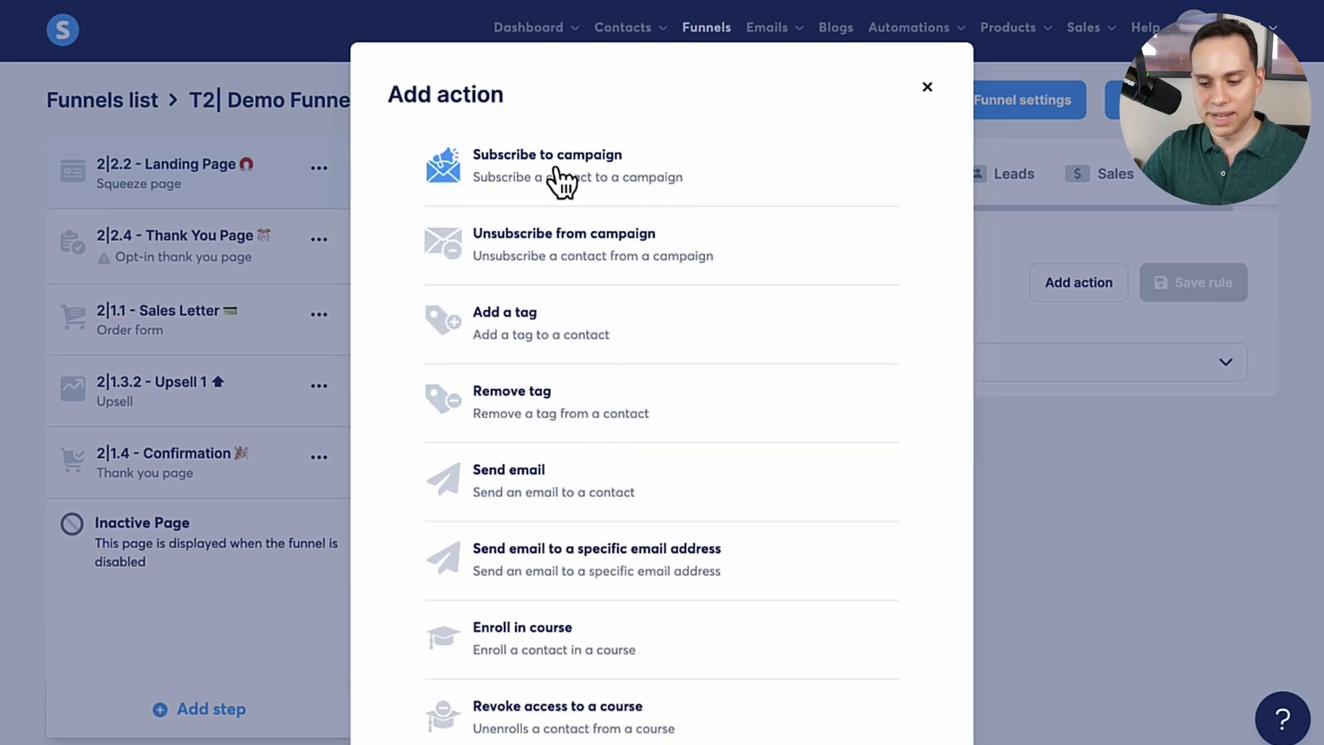
Step: Choose the campaign FC#2|2.3 - ACTMarketing Template [Free Account] for the subscribe action and save the rule
left_click(974, 361)
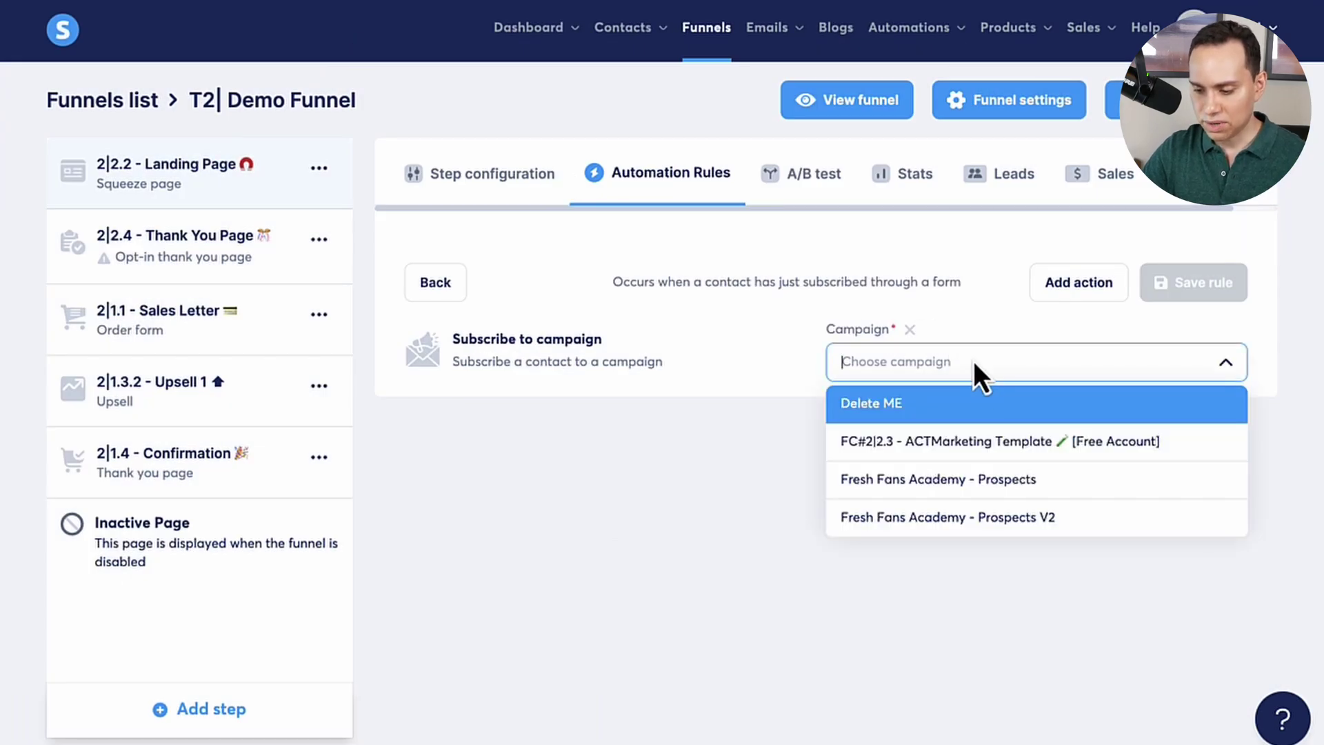
left_click(993, 445)
left_click(1209, 287)
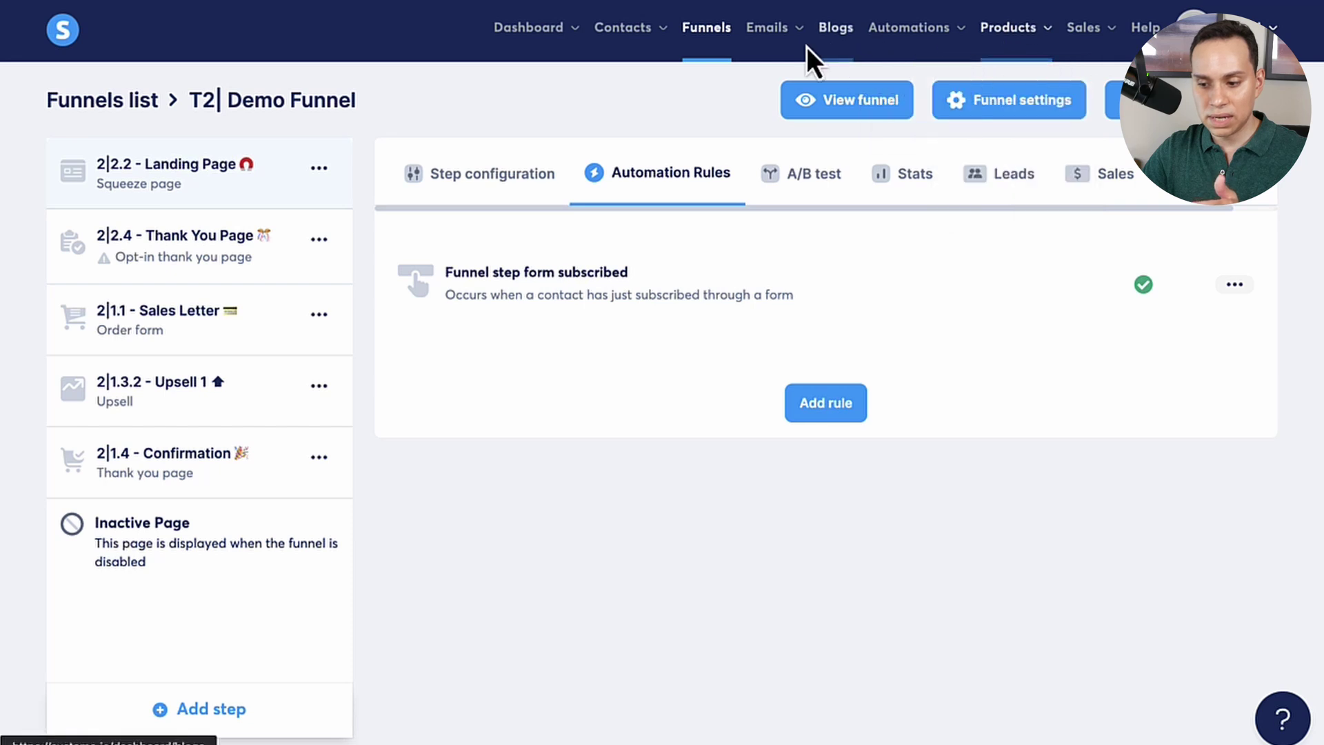
Step: Open the FC#2|2.3 - ACTMarketing Template [Free Account] campaign to review its email list and delays
mouse_move(776, 41)
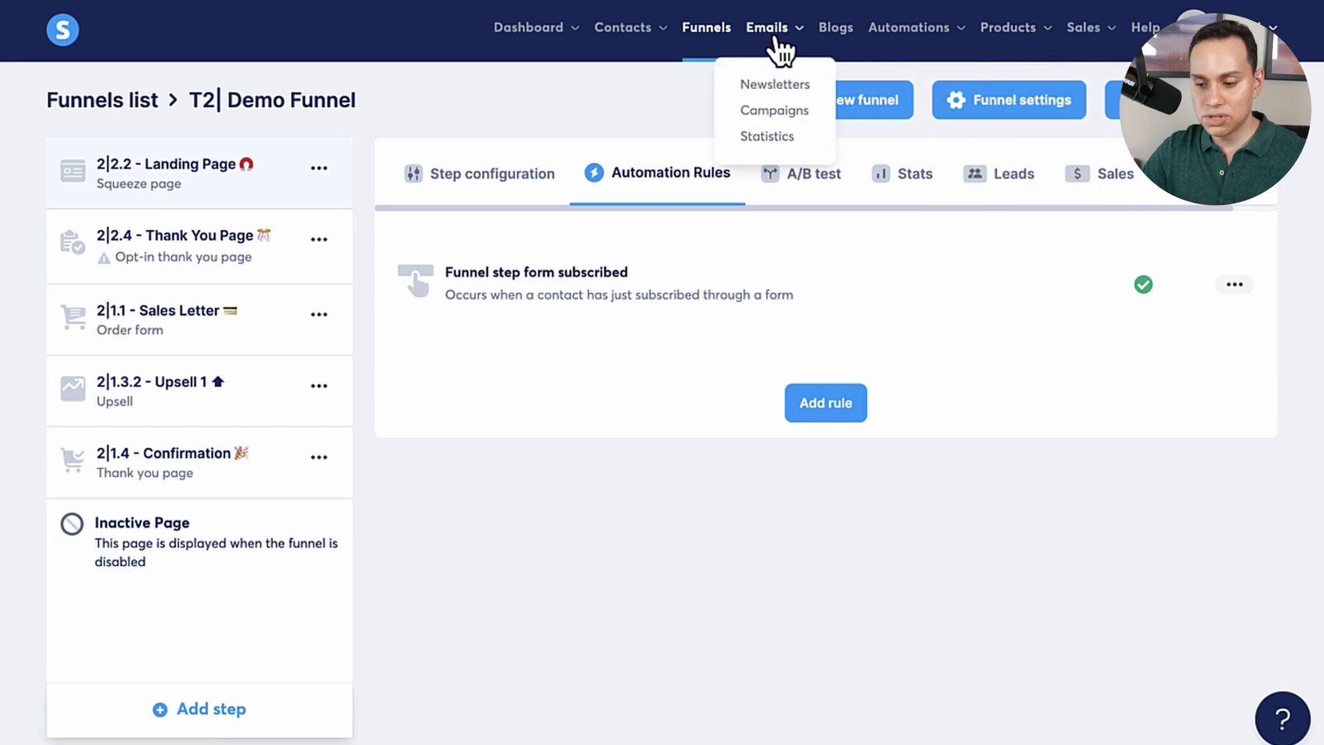
left_click(777, 118)
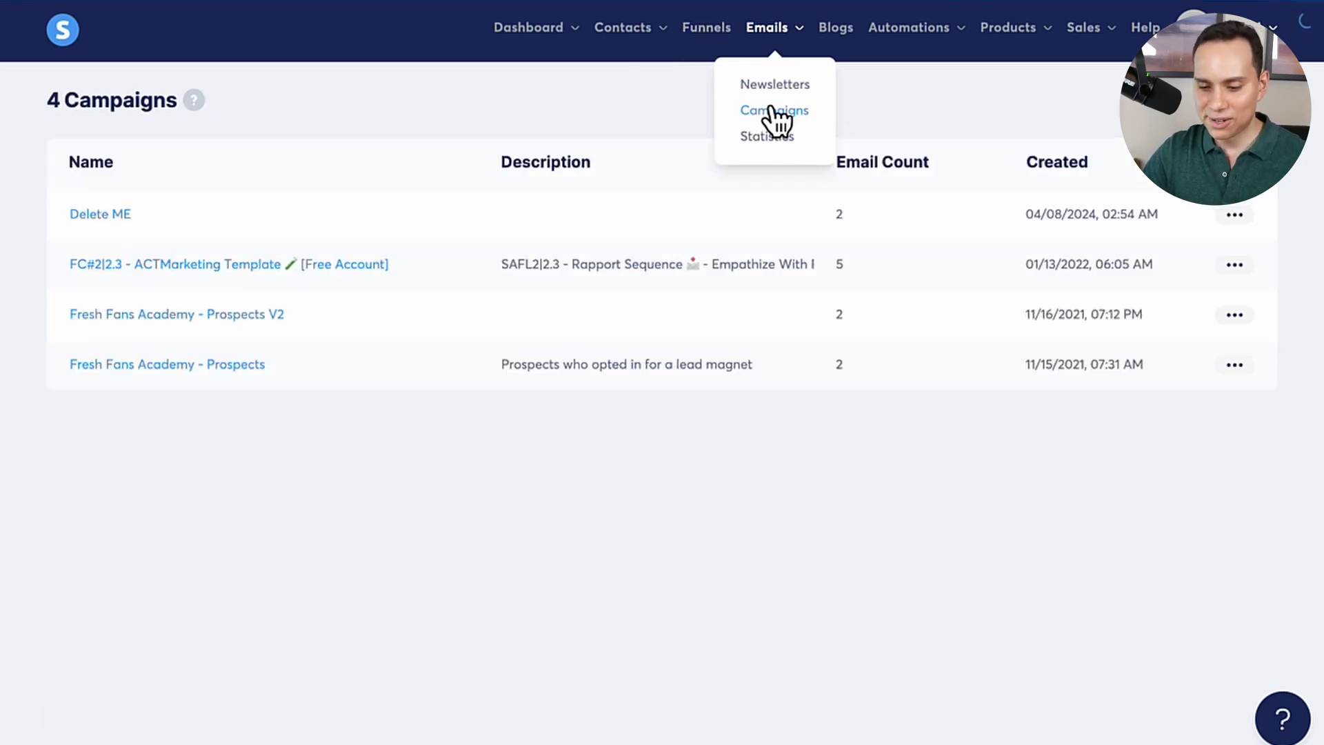
left_click(345, 267)
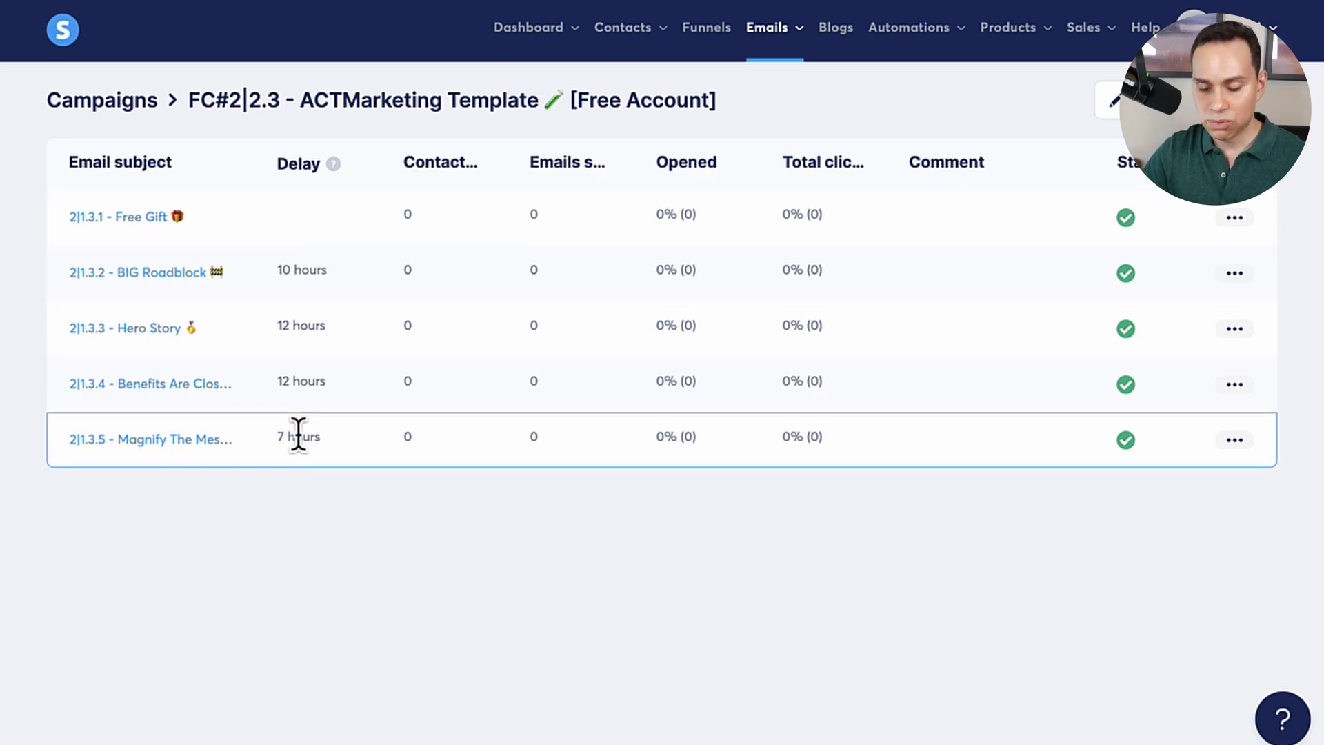
Step: Open the "Funnel step form subscribed" rule on the Landing Page step of the FC#| ACT Marketing Funnel Template [Free Account] funnel
left_click(725, 53)
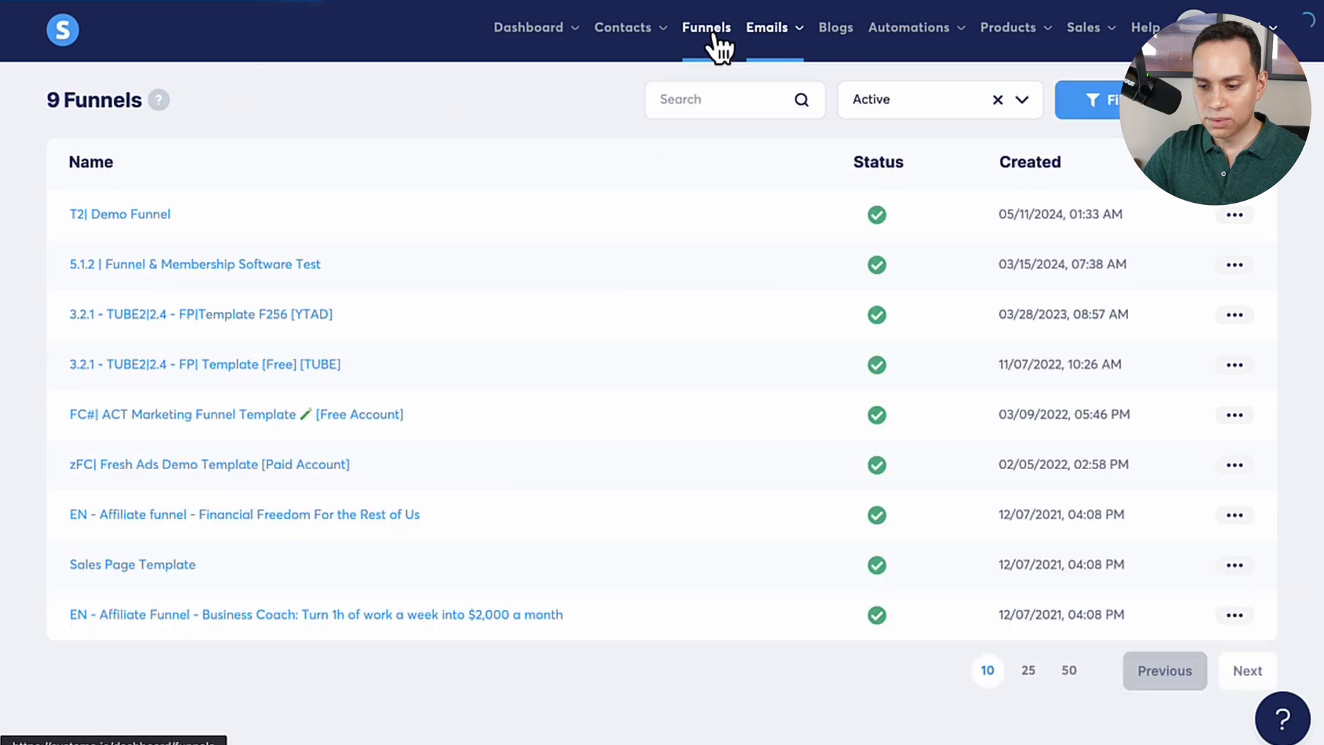
left_click(262, 418)
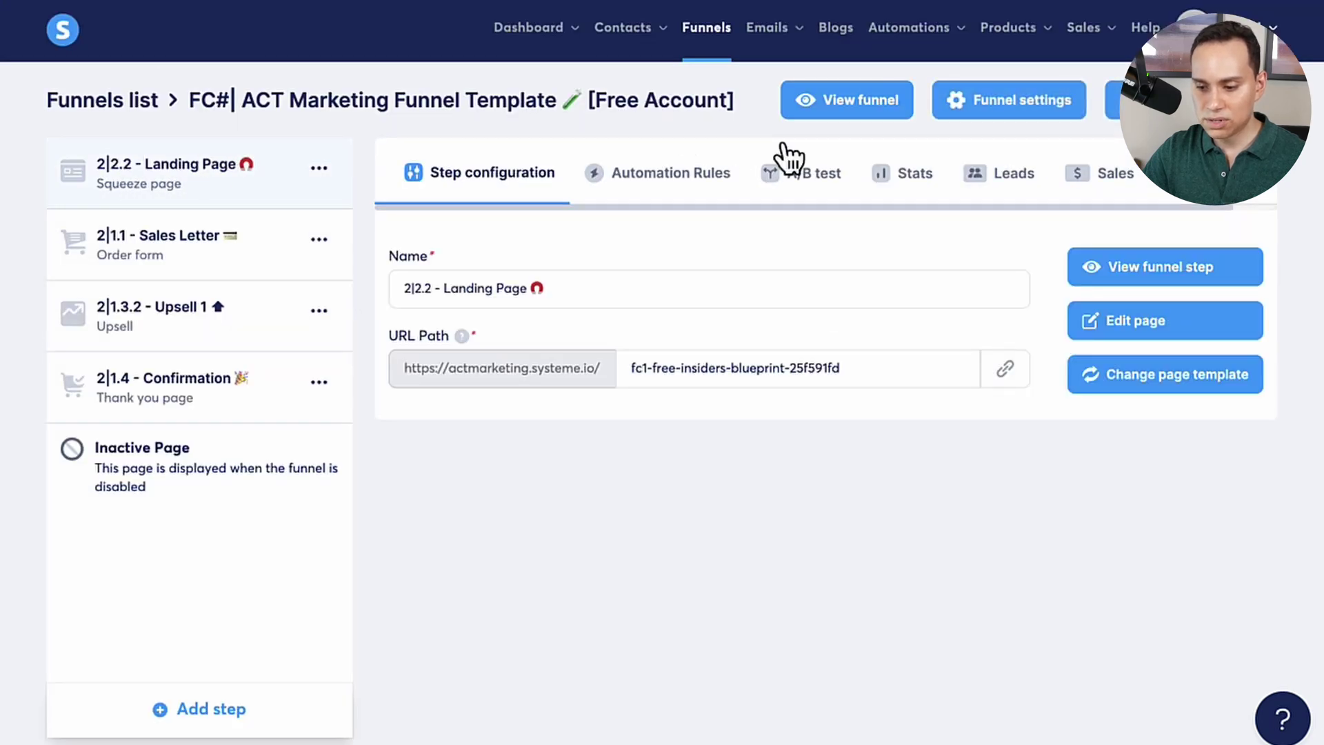
left_click(683, 184)
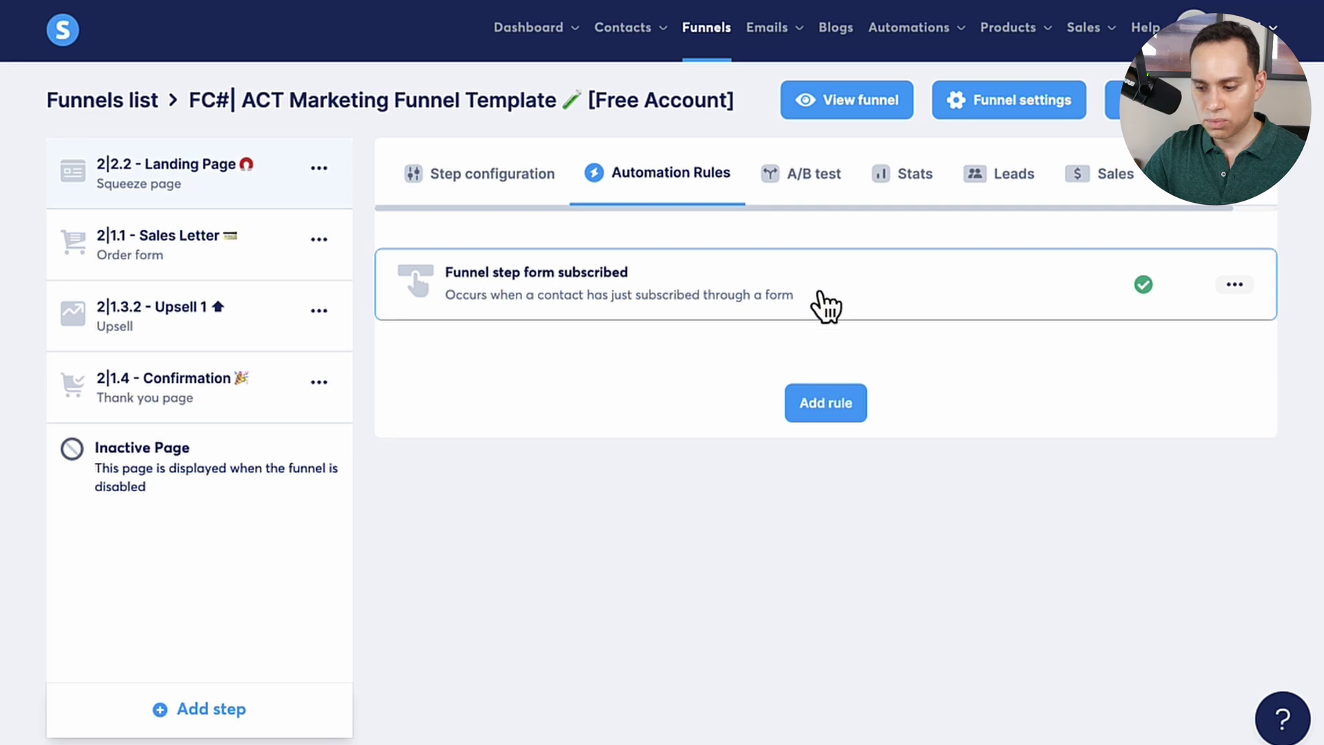
left_click(708, 297)
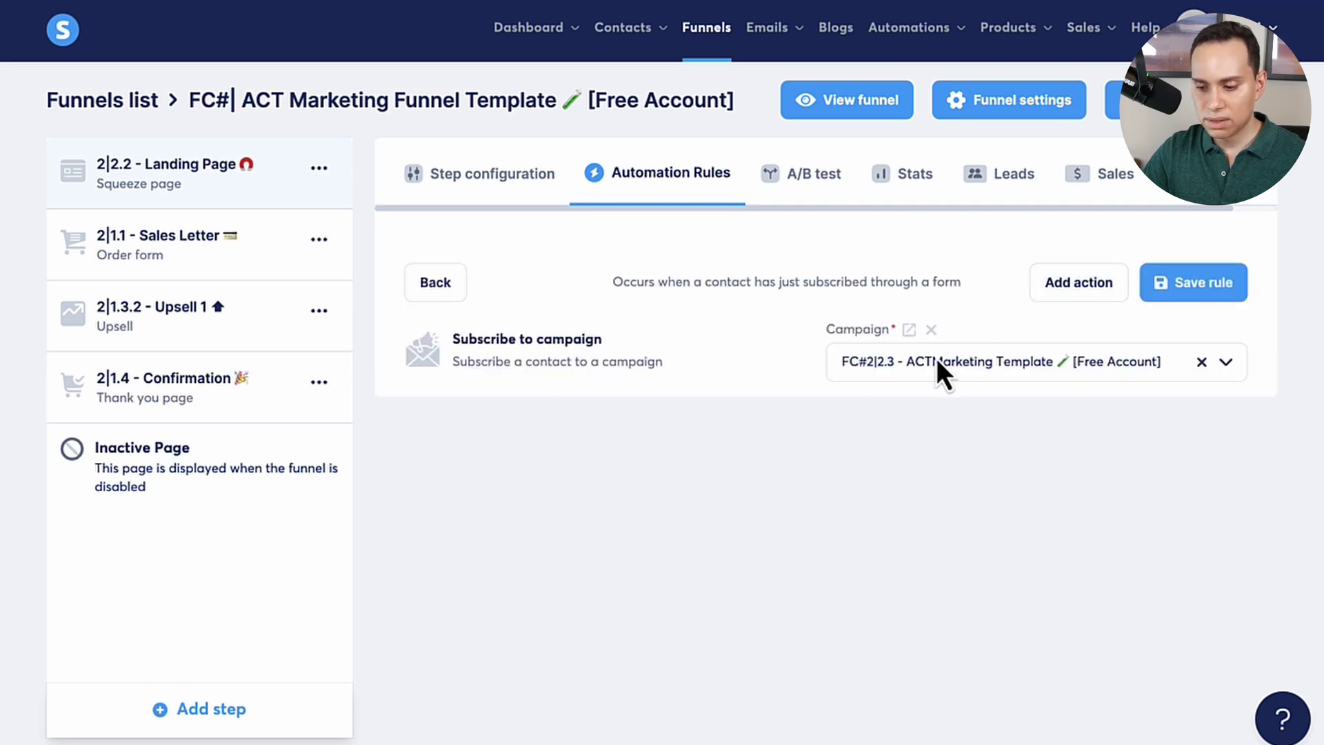